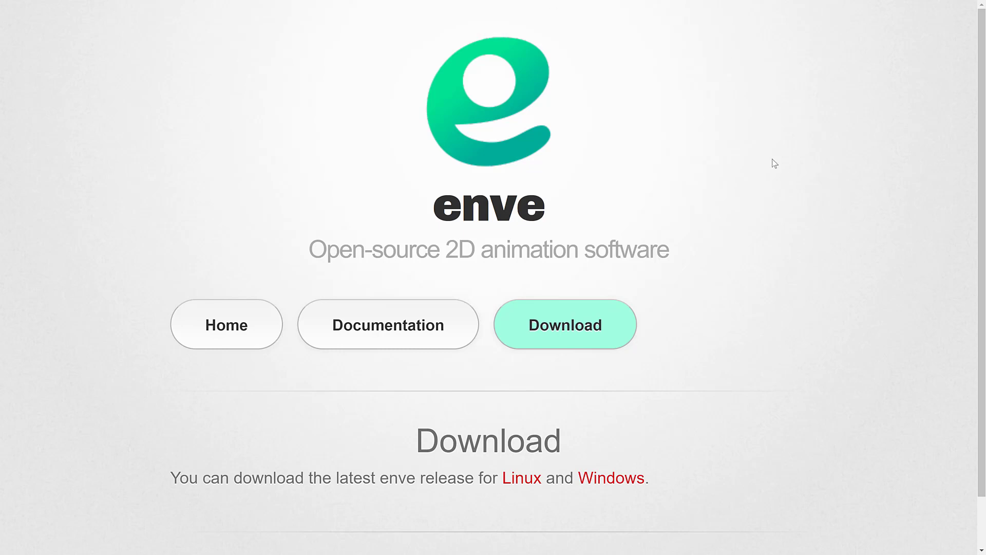
Step: Read the enve Shader Effects documentation in Edge, then switch back to the enve app
key(F11)
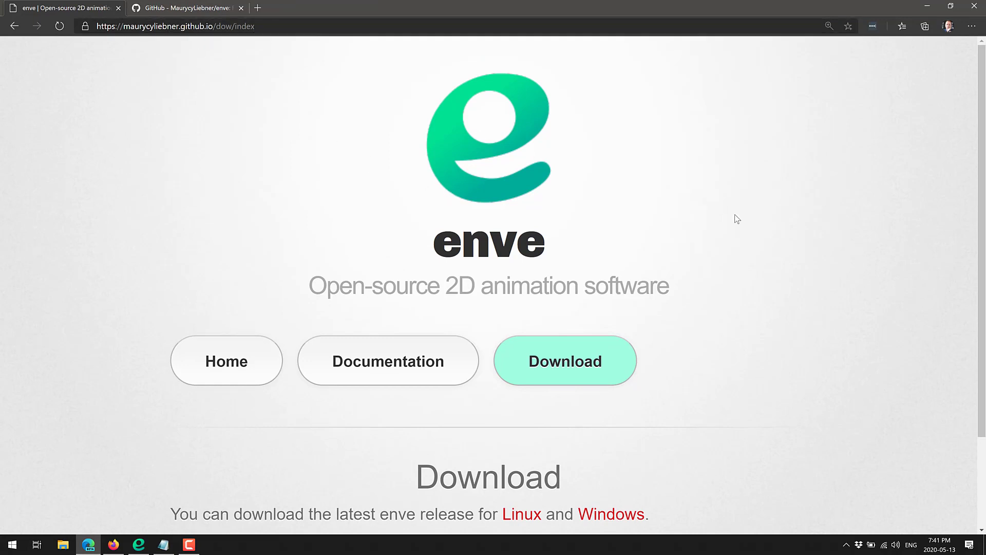
key(F11)
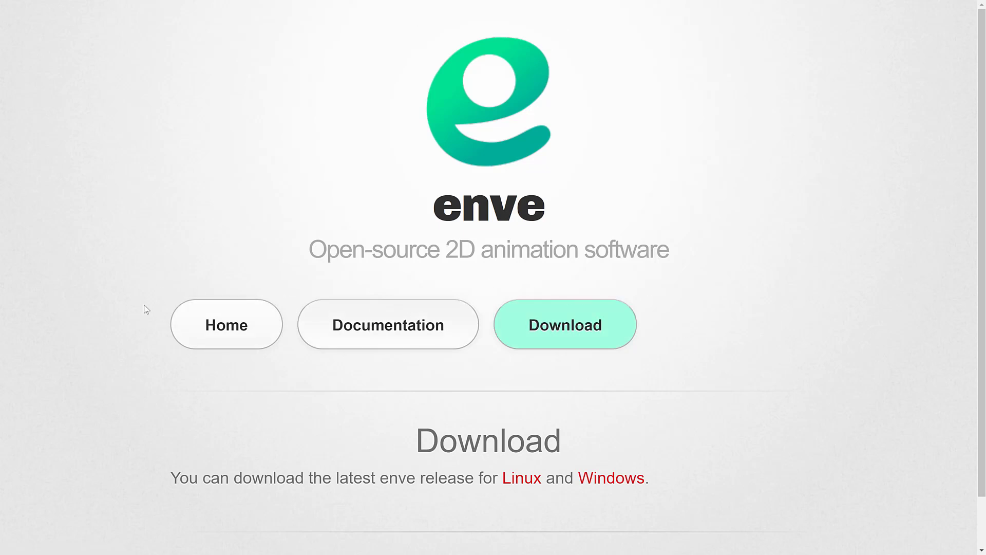
click(382, 329)
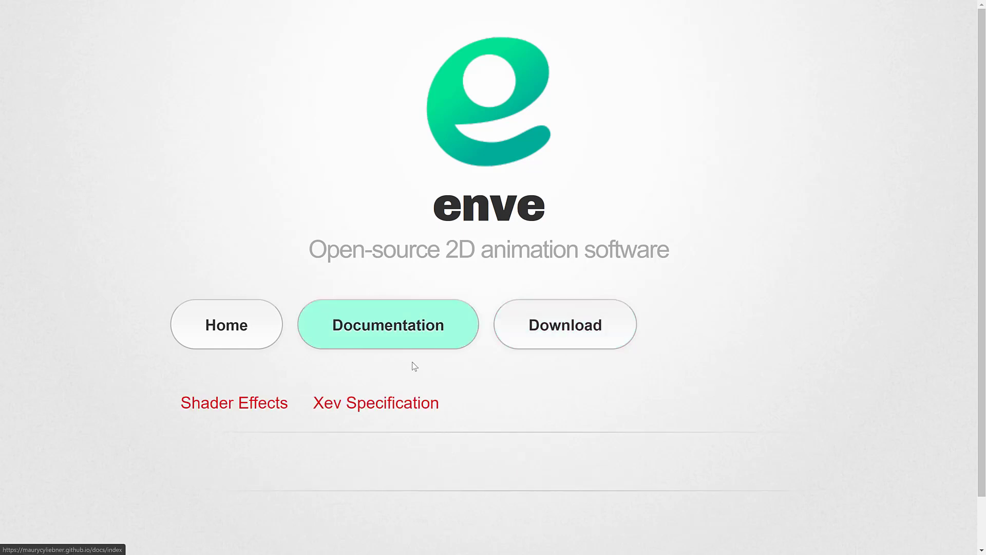
click(245, 407)
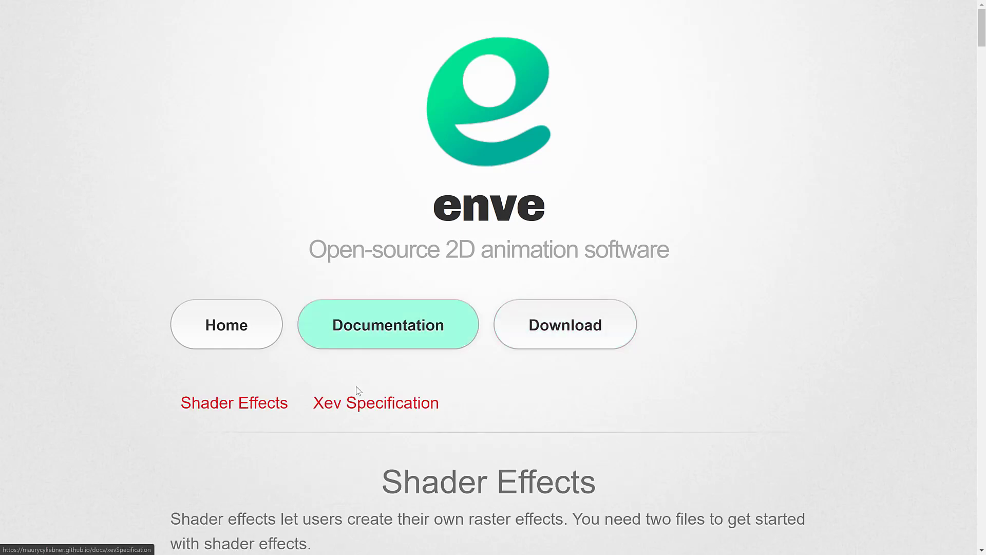
scroll(431, 365, down, 4)
scroll(431, 366, down, 4)
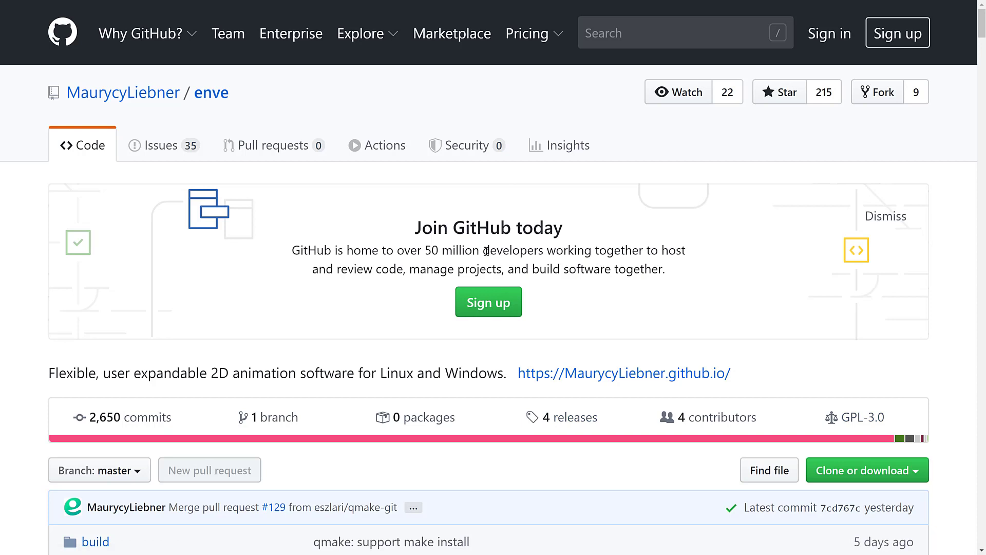
key(alt+Tab)
key(alt+Tab)
key(alt+Tab)
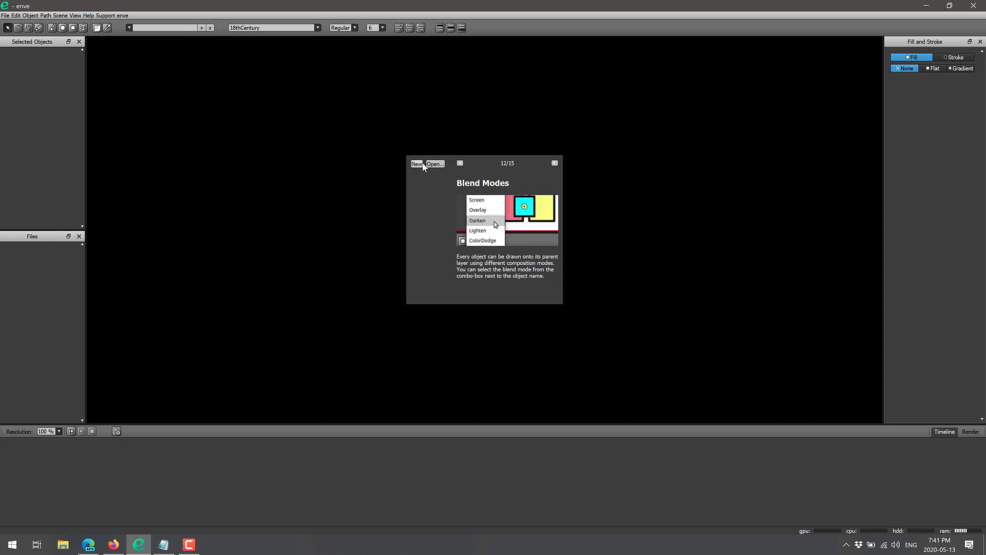
Step: Create a new 1920x1080, 24 fps scene whose frame range ends at frame 20
click(422, 164)
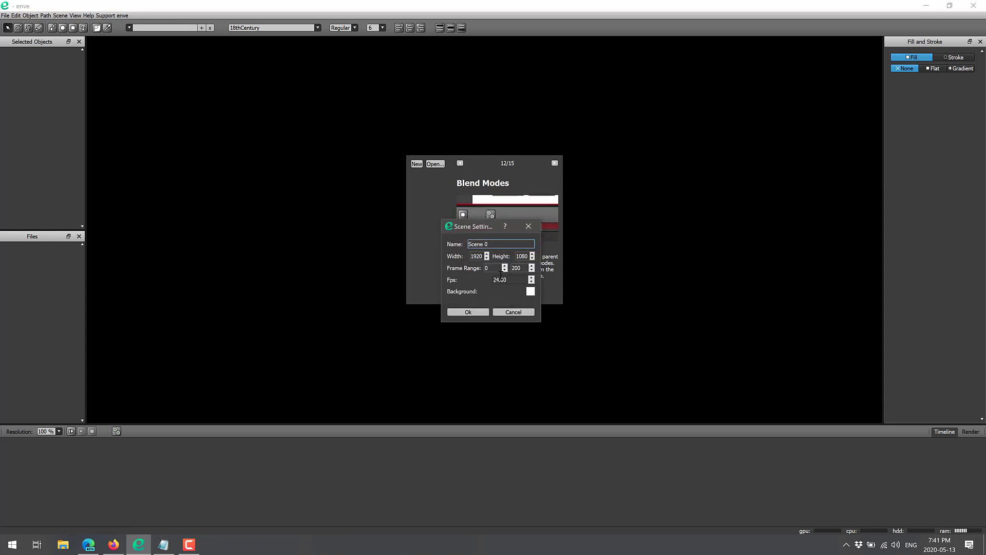
double_click(516, 268)
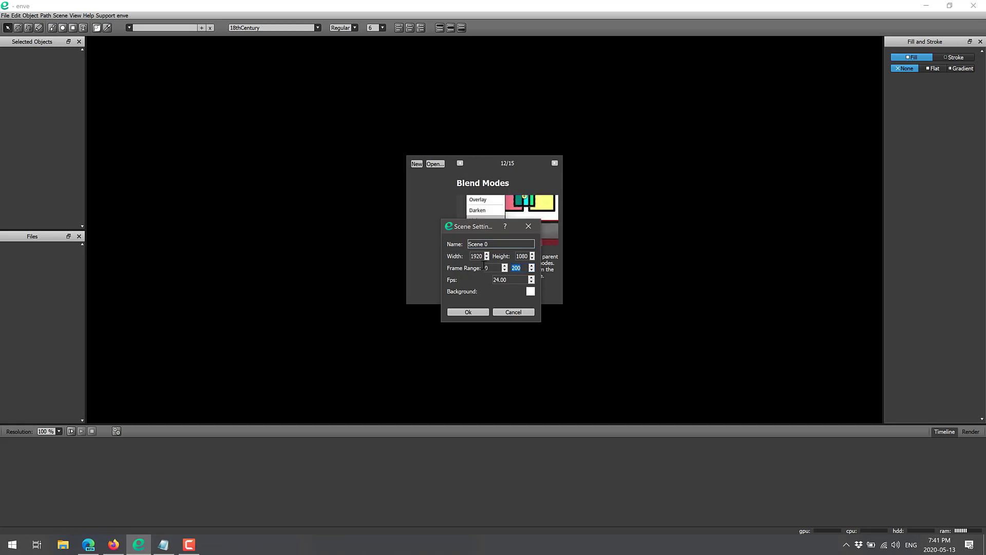
text(20)
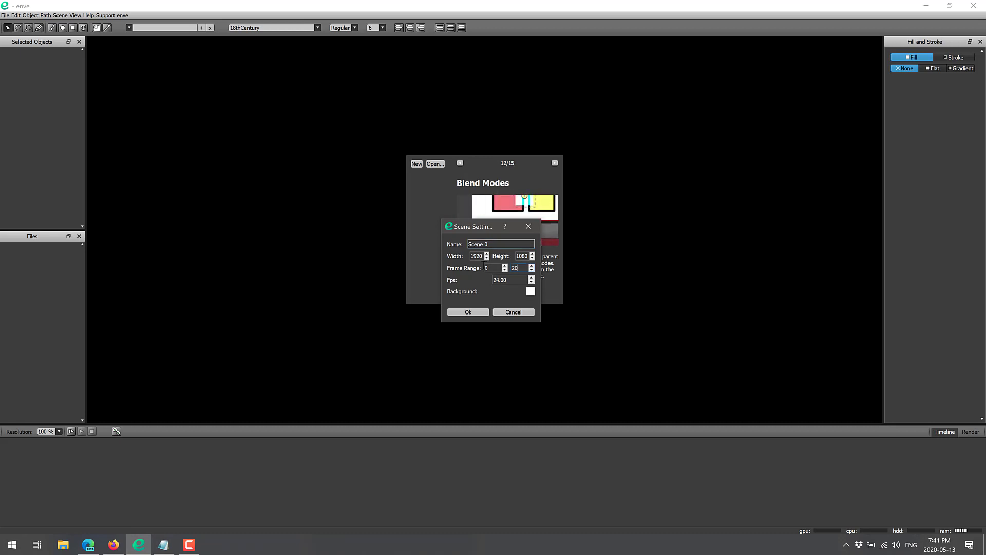
click(468, 313)
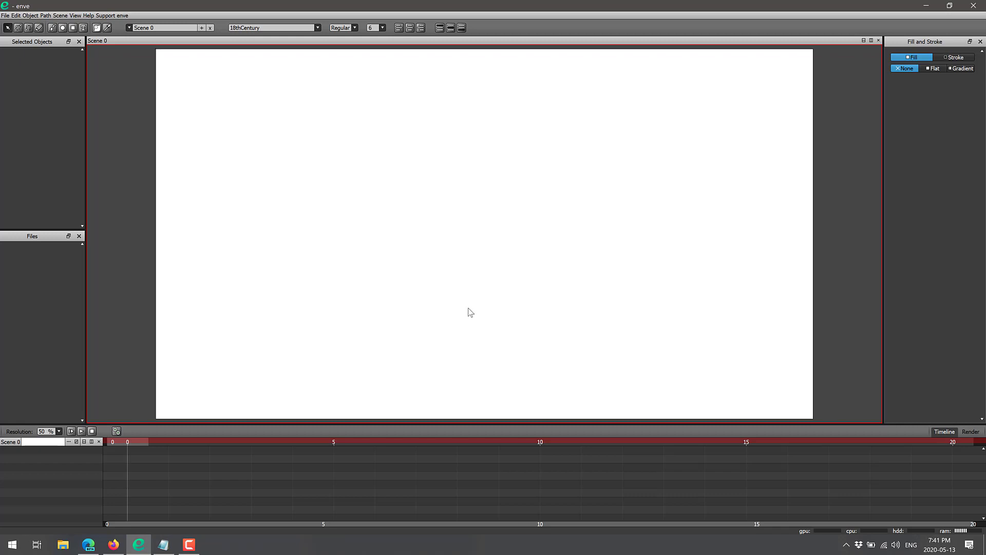
Step: Set the interface scaling to 121% in enve's Settings and apply it
click(16, 16)
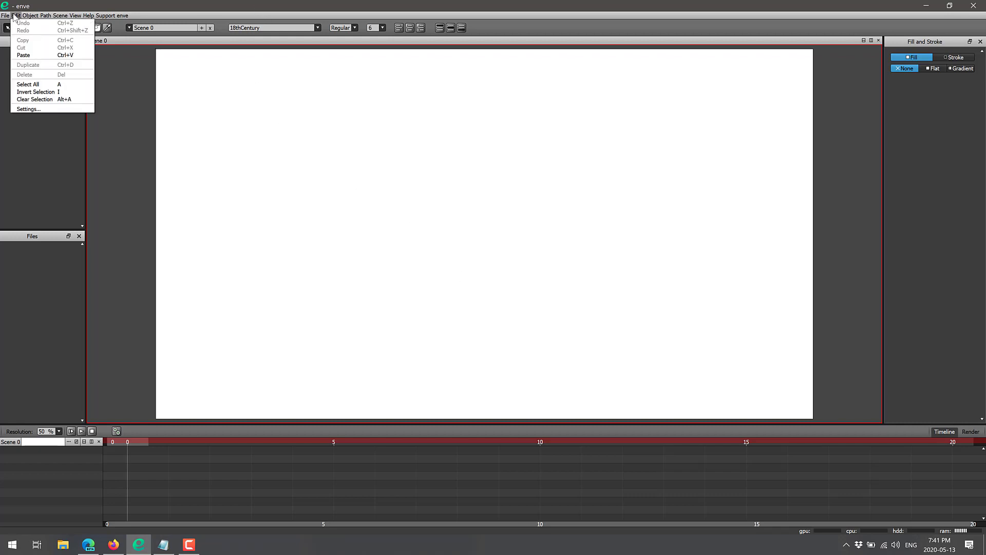
click(30, 109)
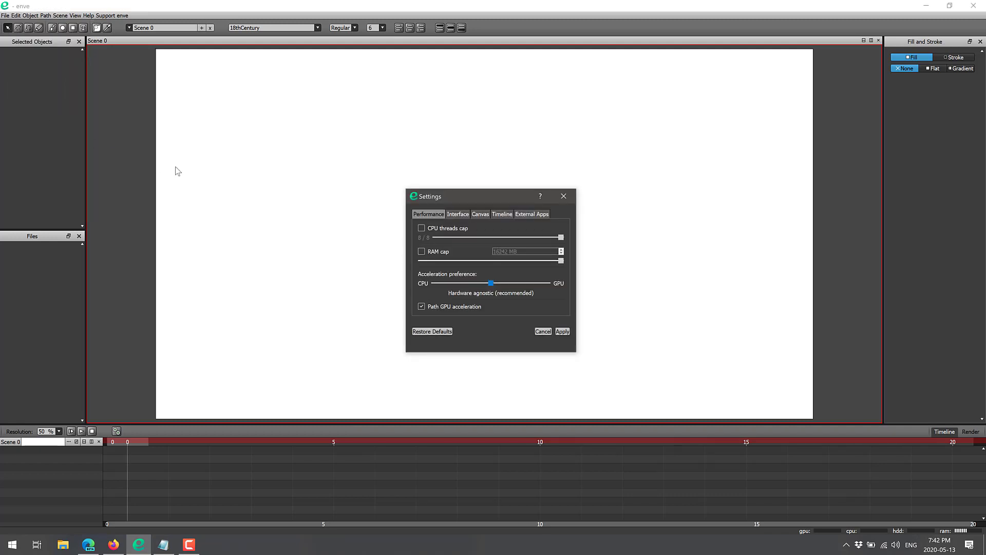
click(456, 215)
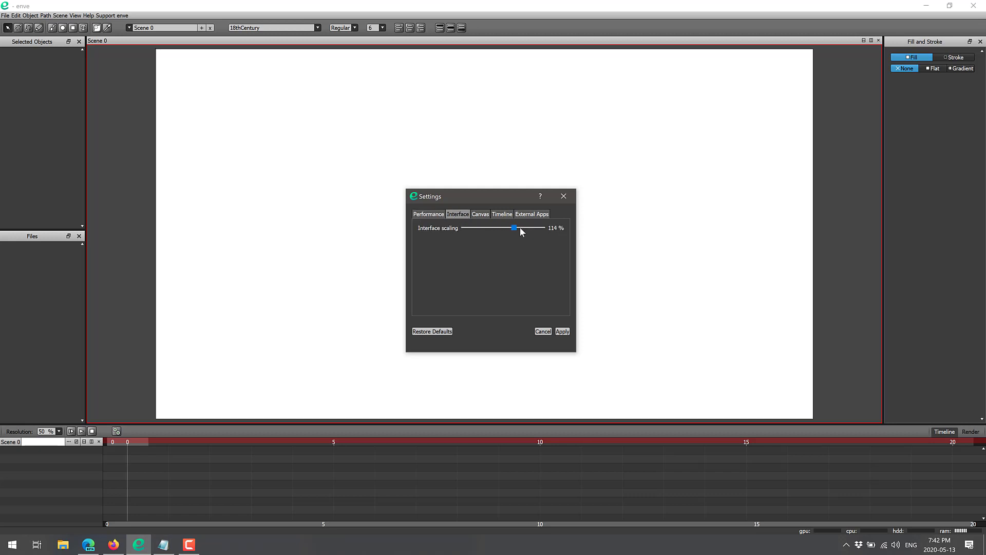
click(563, 331)
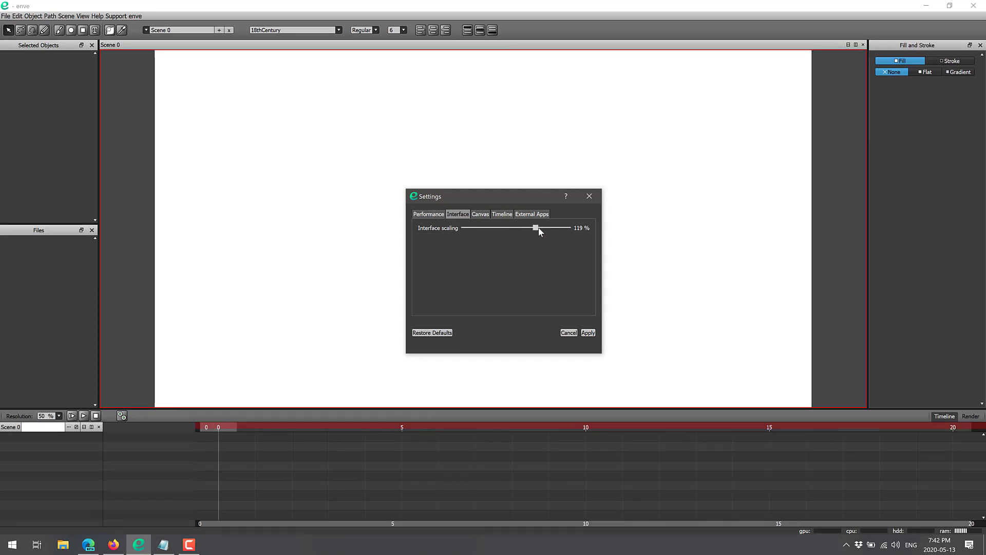
drag(538, 227, 540, 227)
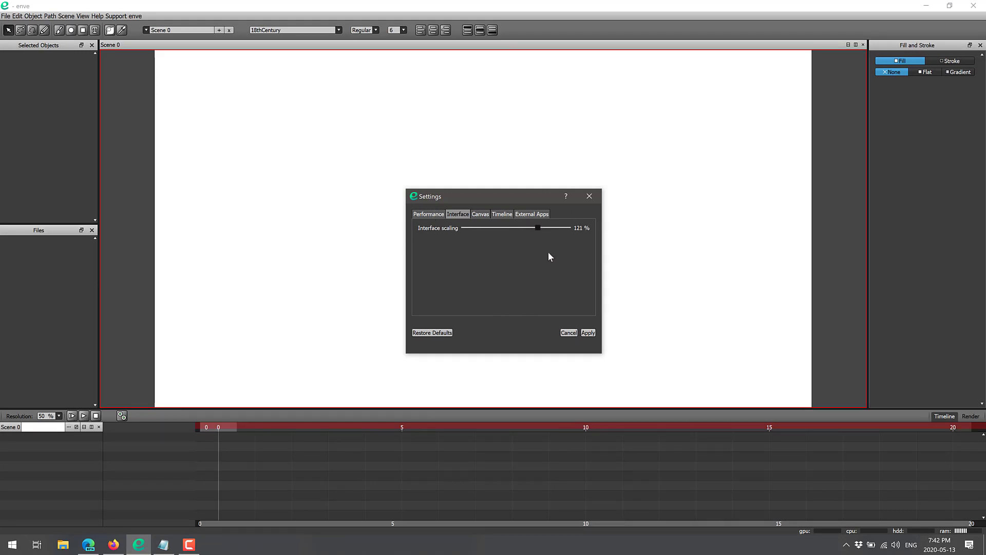
click(594, 333)
click(590, 196)
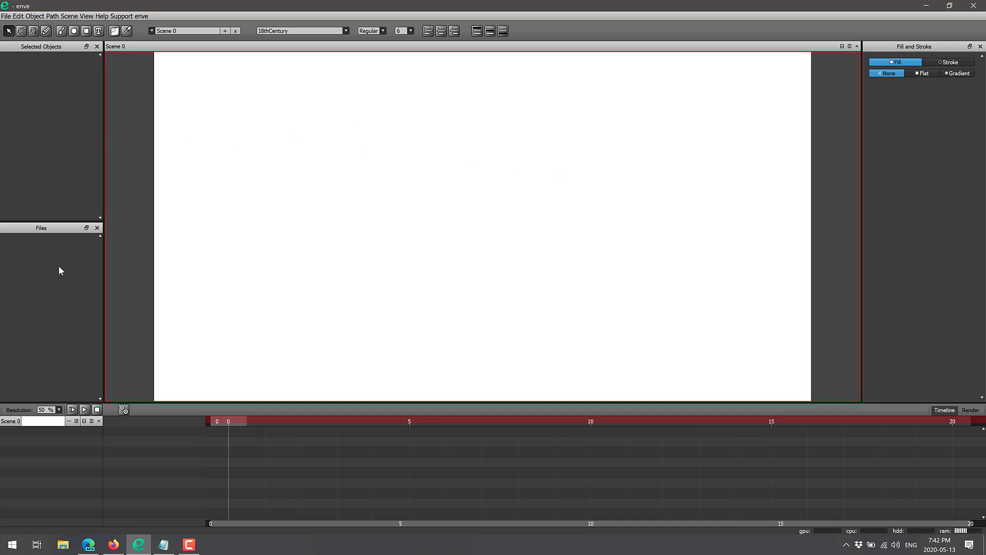
Step: Import Marine.png from the Desktop folder into Scene 0
click(6, 16)
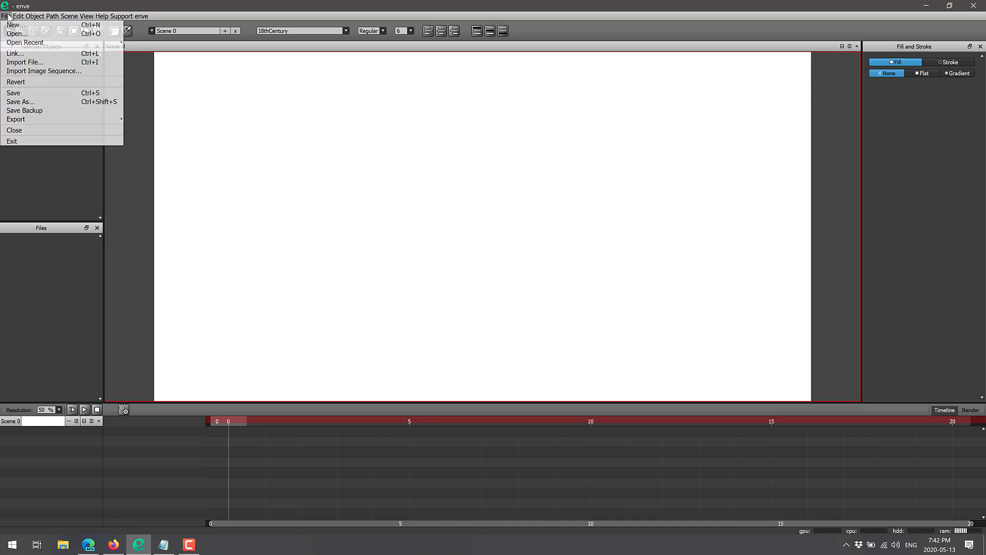
click(25, 62)
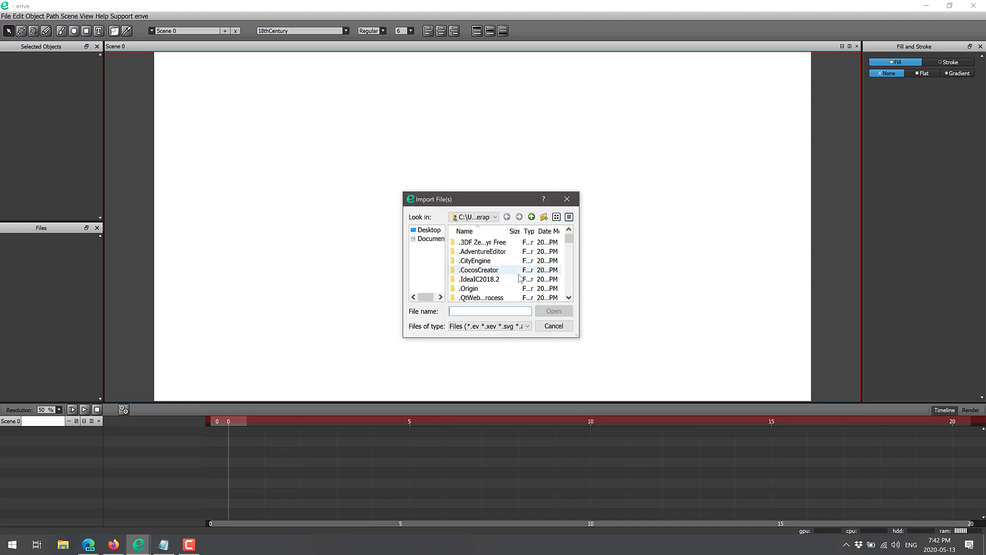
scroll(496, 287, down, 3)
double_click(482, 295)
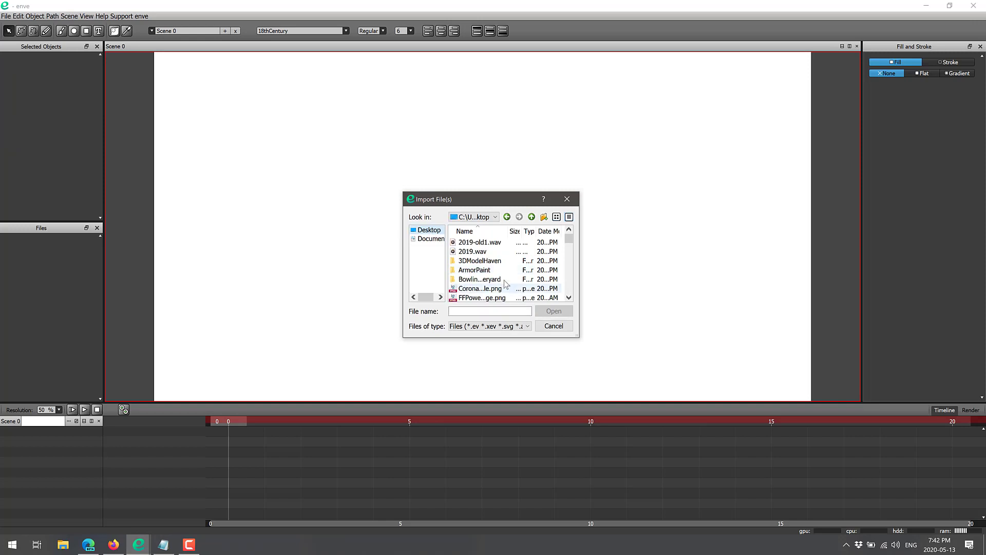
scroll(506, 282, down, 2)
scroll(506, 283, down, 1)
scroll(506, 283, down, 2)
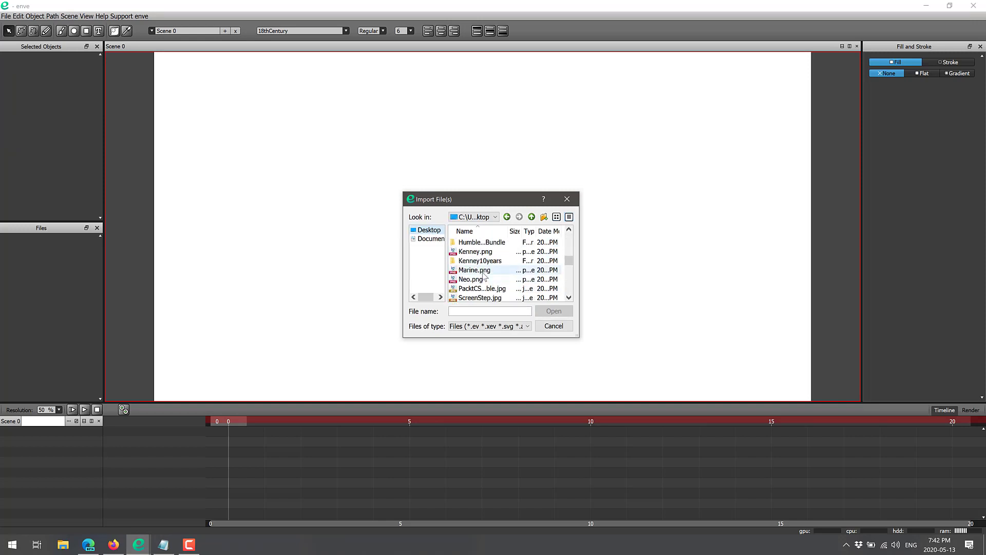
double_click(484, 270)
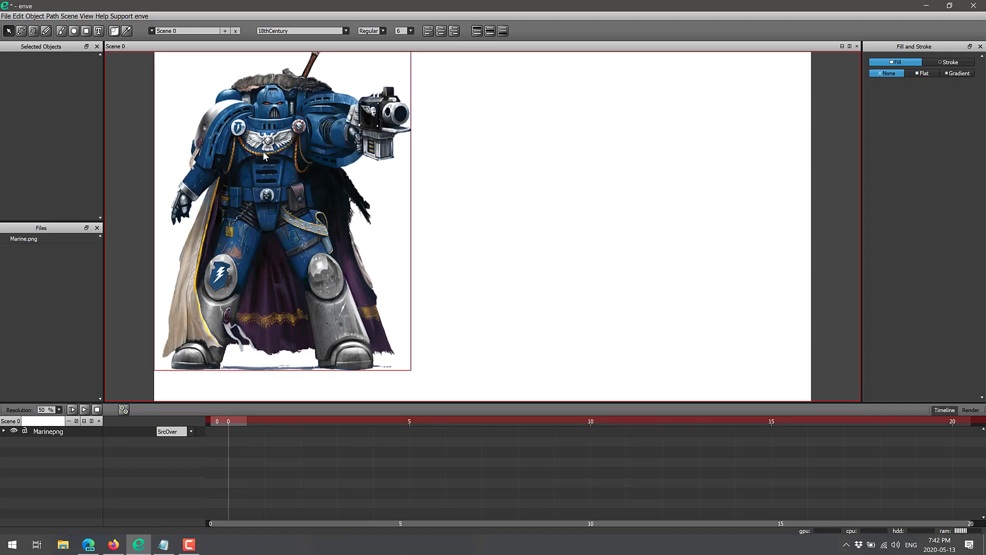
Step: Move the Marine image toward the right side of the canvas
drag(331, 166, 275, 175)
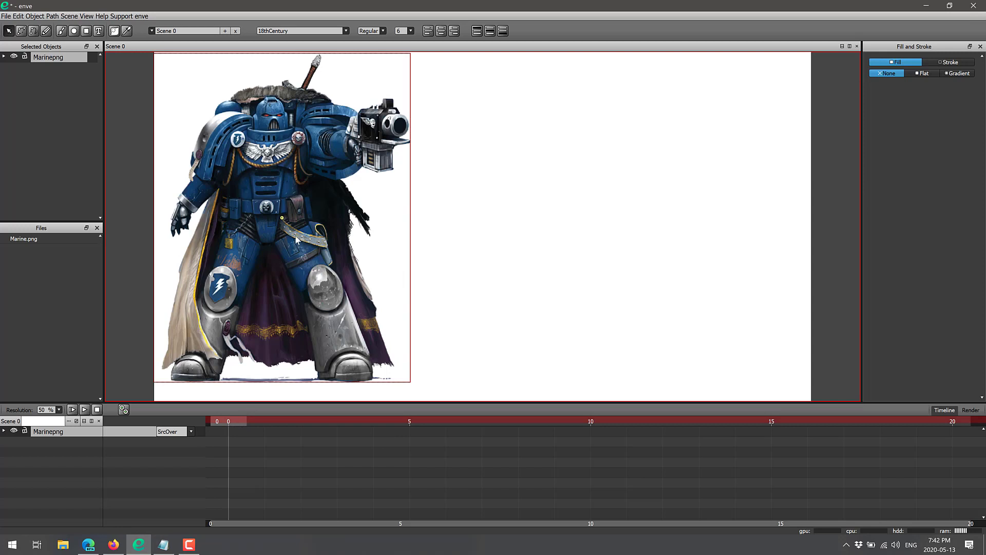
drag(295, 237, 468, 211)
key(s)
key(Escape)
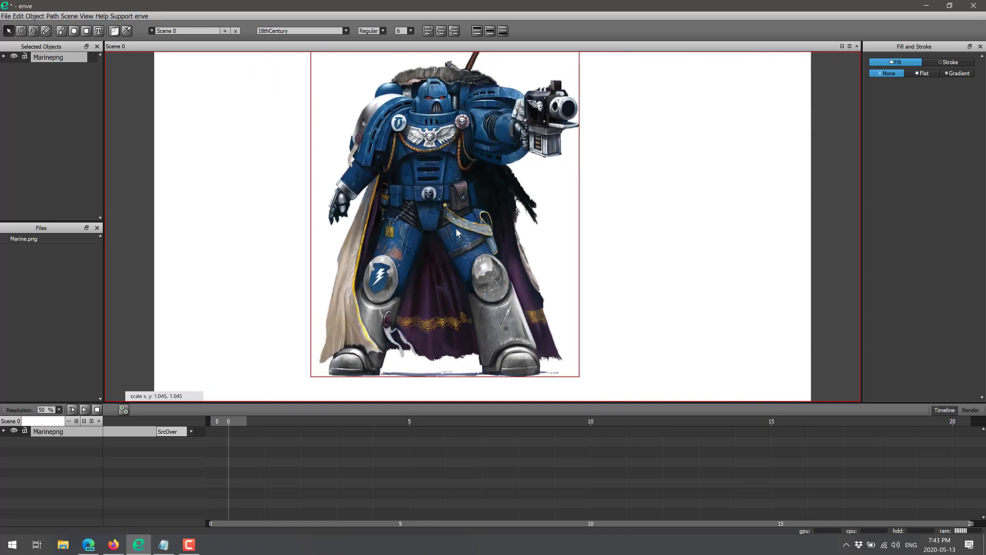
Step: Tilt and shrink the Marine image, shift it left, and expand its layer properties
key(s)
key(r)
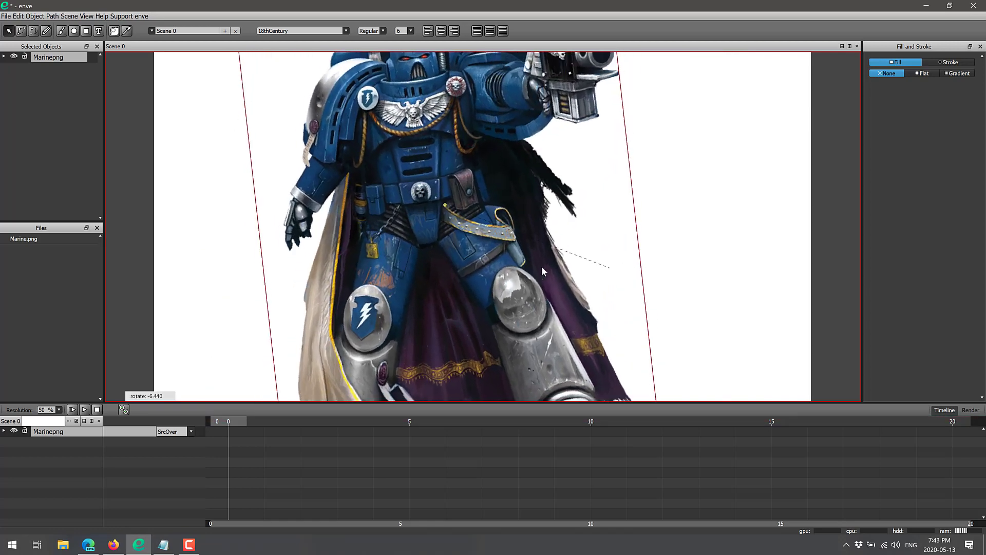
click(476, 257)
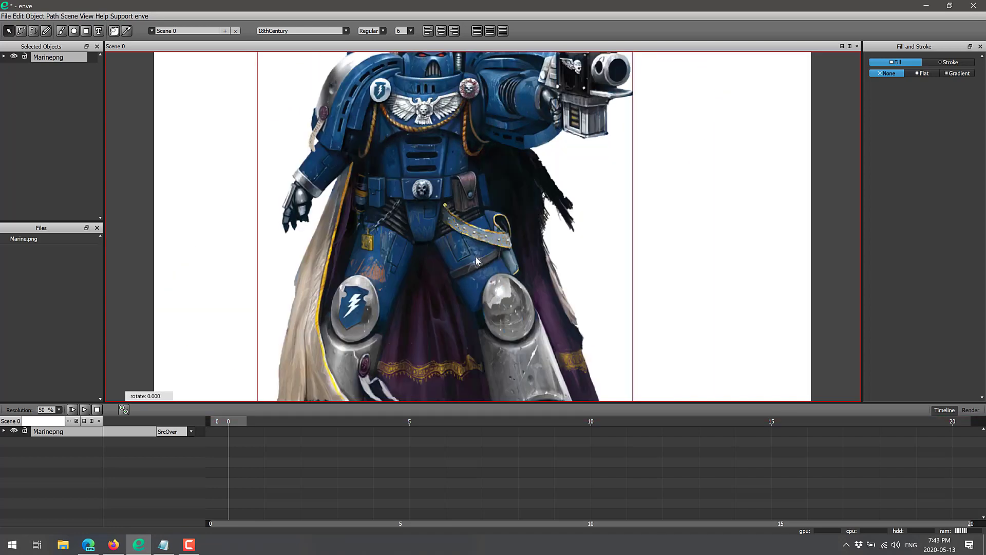
key(r)
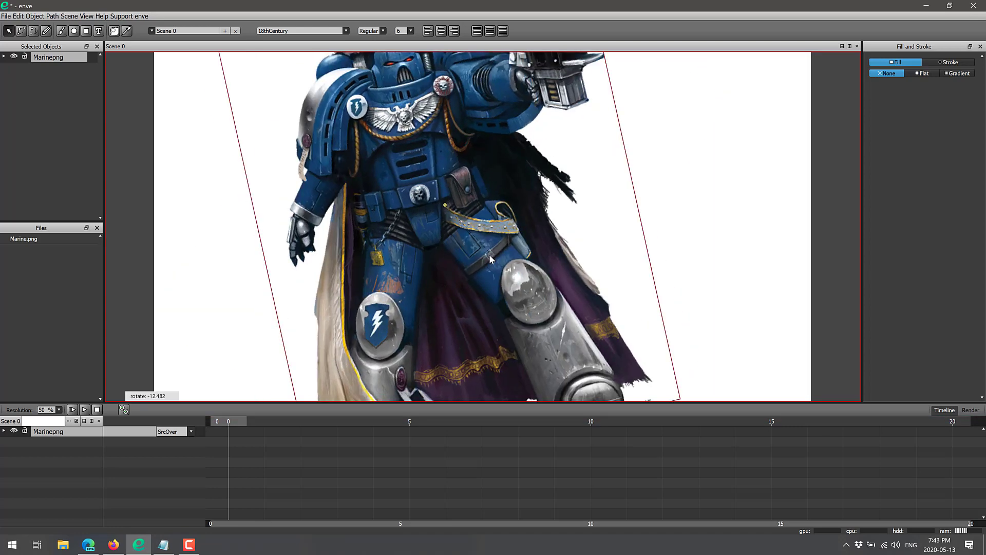
key(s)
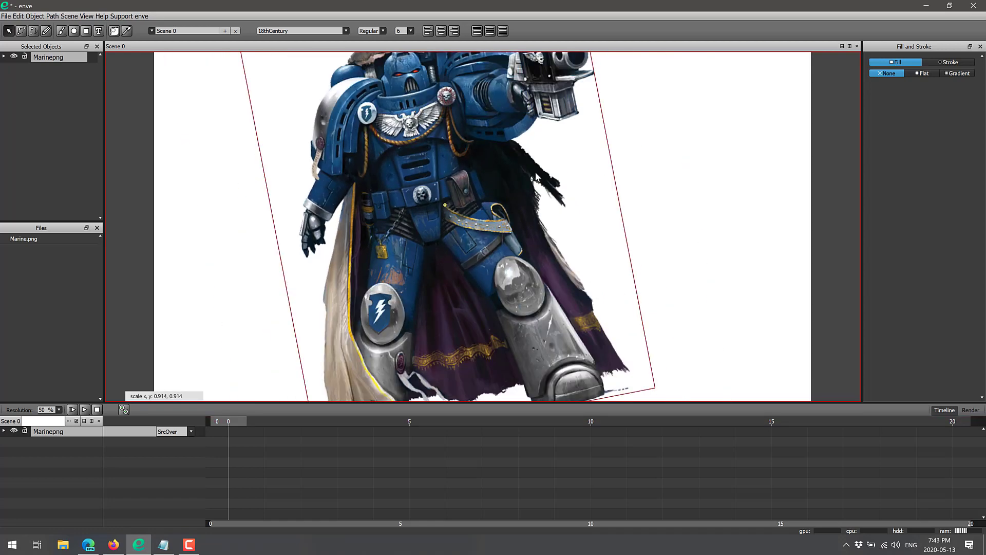
click(544, 148)
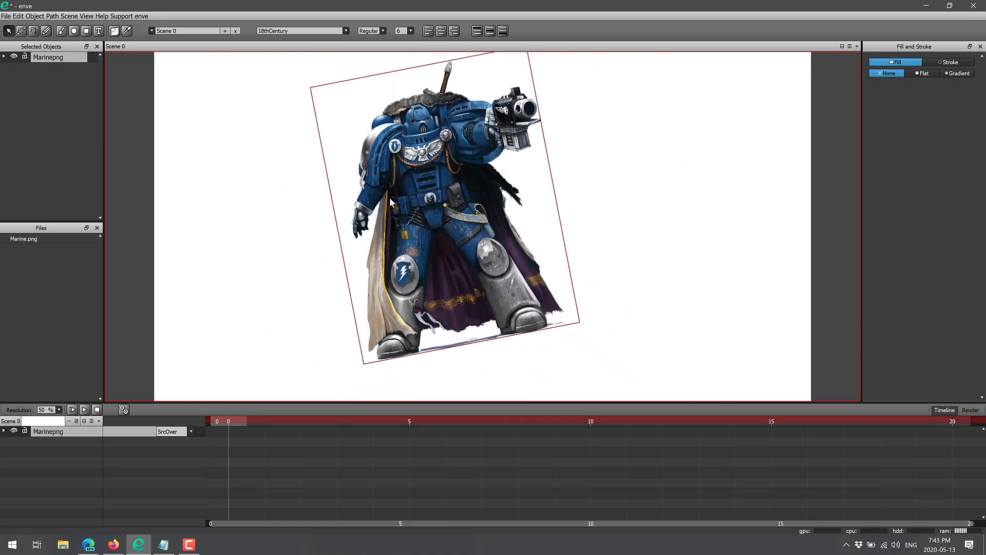
drag(384, 198, 244, 201)
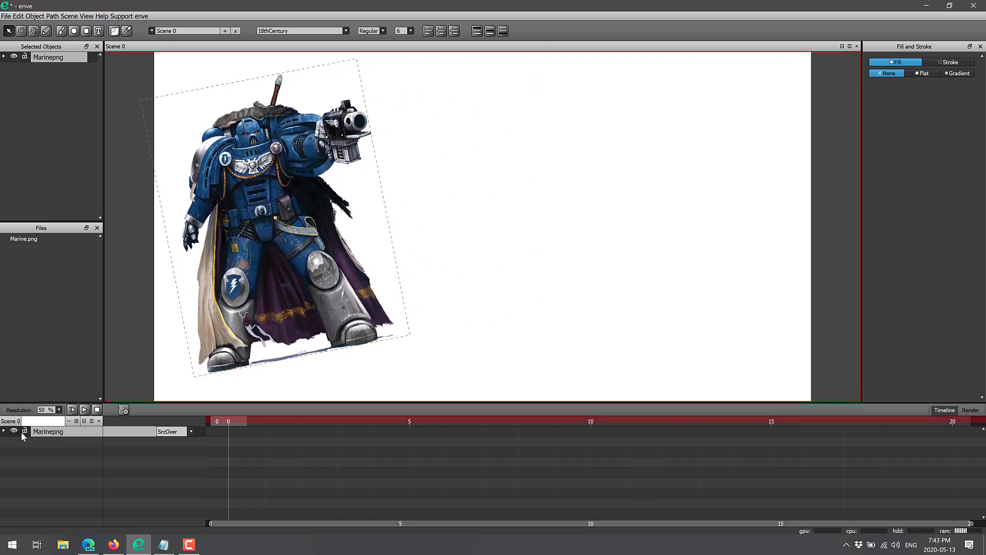
click(3, 431)
Step: Rename the Marinepng layer to 'Space Marine'
right_click(65, 432)
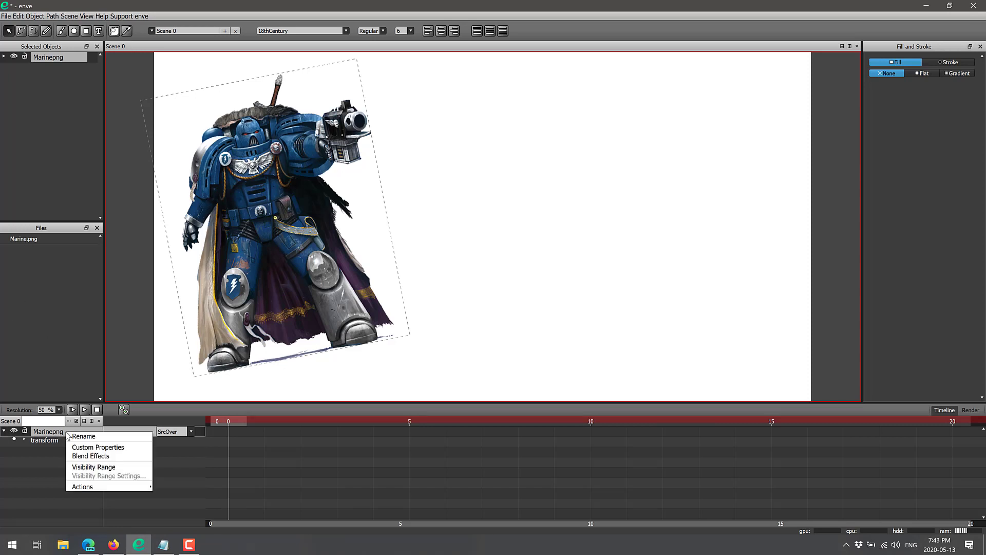
click(83, 436)
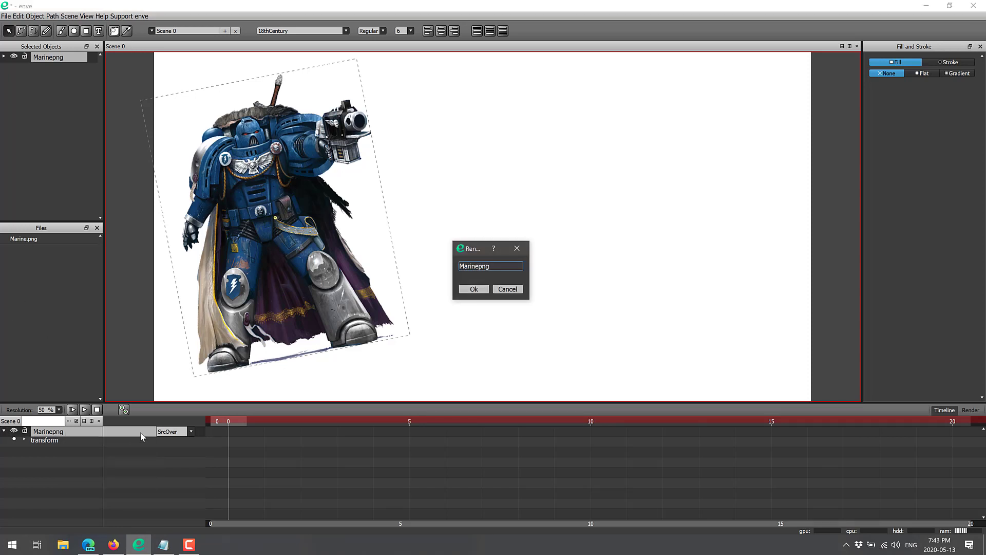
key(ctrl+a)
key(BackSpace)
text(Space Marine)
key(Return)
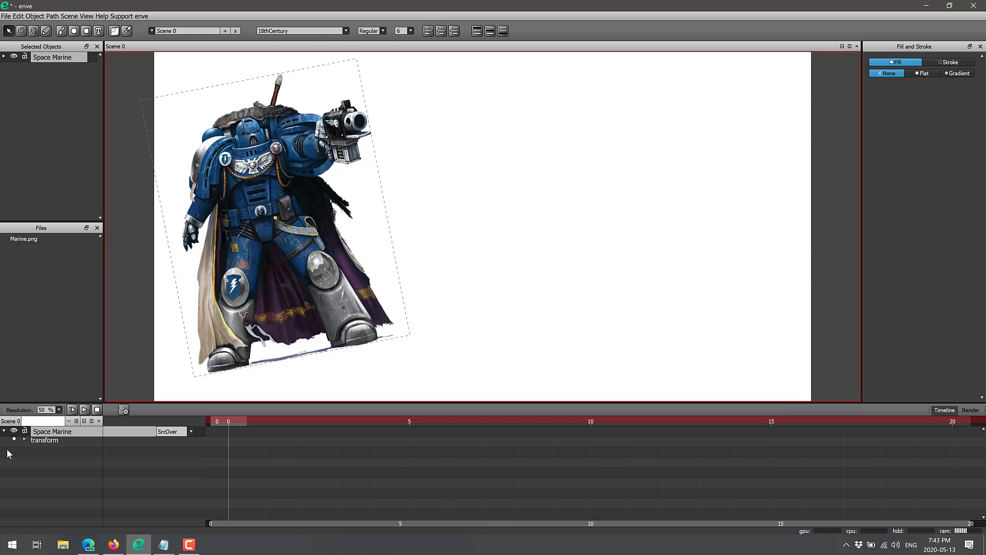
Step: Turn on transform keyframing and move the marine right and down at frame 5
click(24, 440)
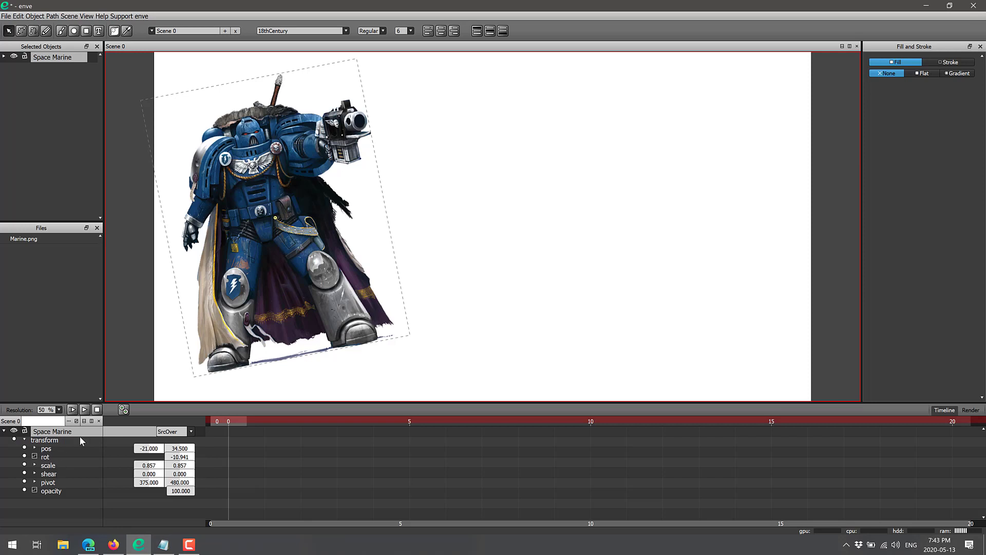
click(14, 439)
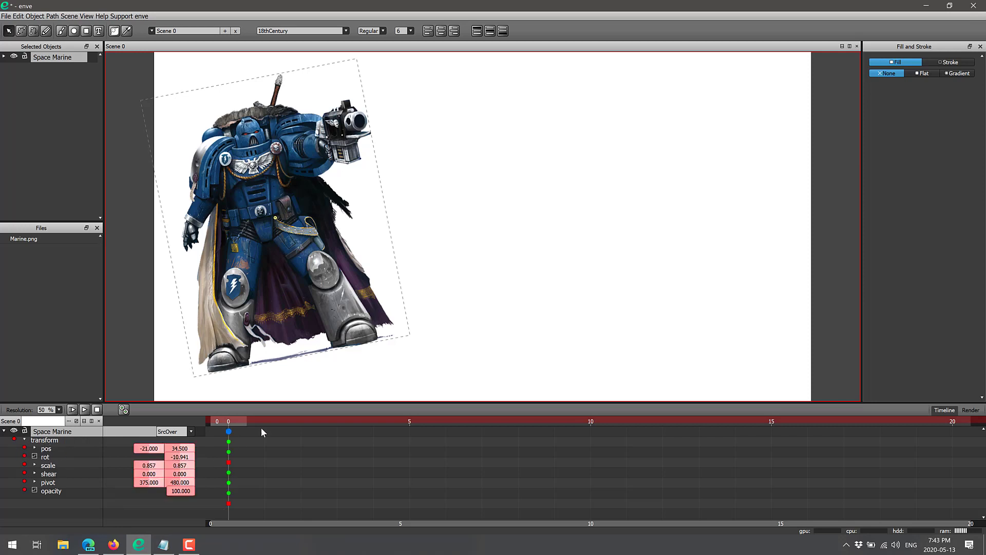
click(411, 422)
drag(285, 264, 427, 304)
Step: Key the marine further right at frames 10 and 15, then go to frame 20
click(590, 424)
drag(490, 302, 657, 261)
click(754, 423)
click(772, 423)
drag(547, 235, 901, 251)
click(952, 422)
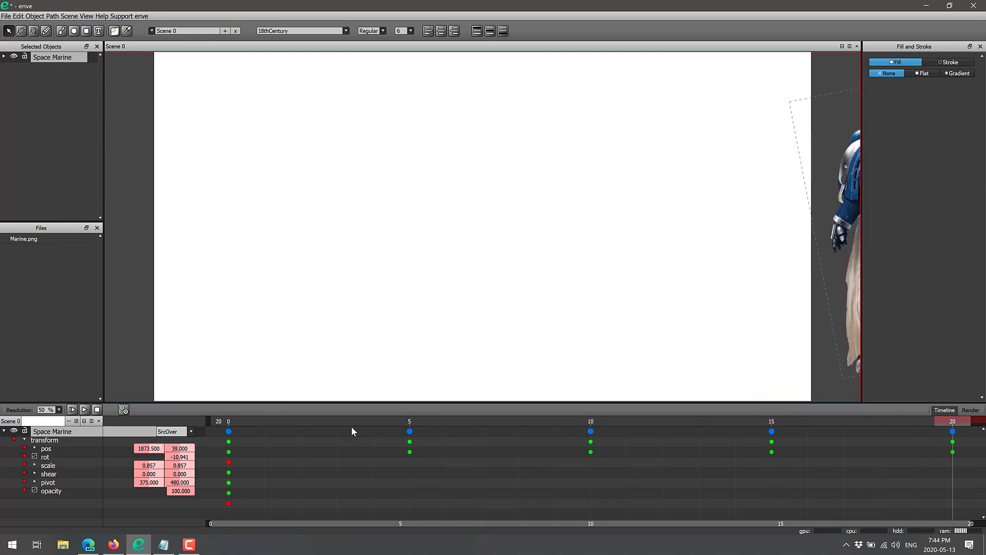
Step: Rewind to frame 0 and play the Space Marine sliding preview several times
click(230, 420)
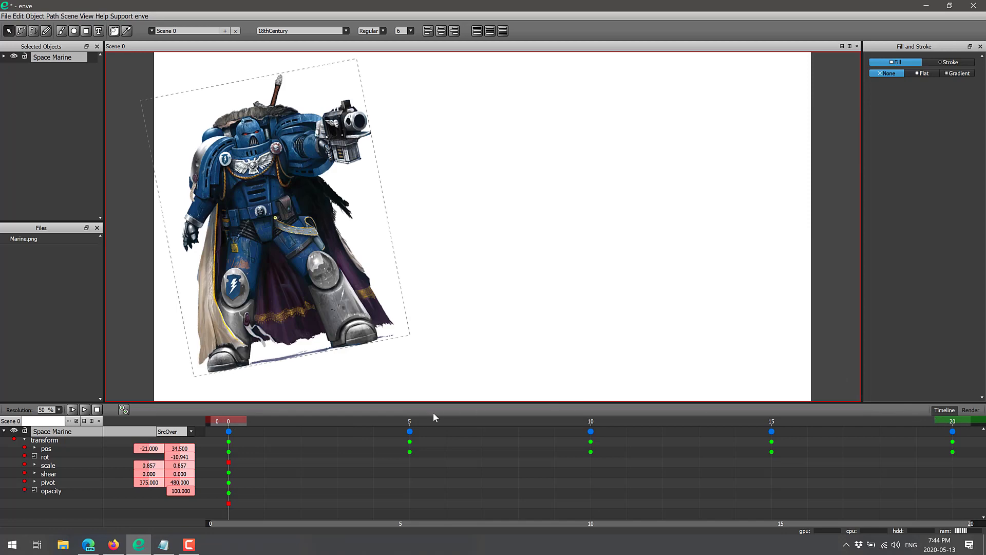
click(84, 409)
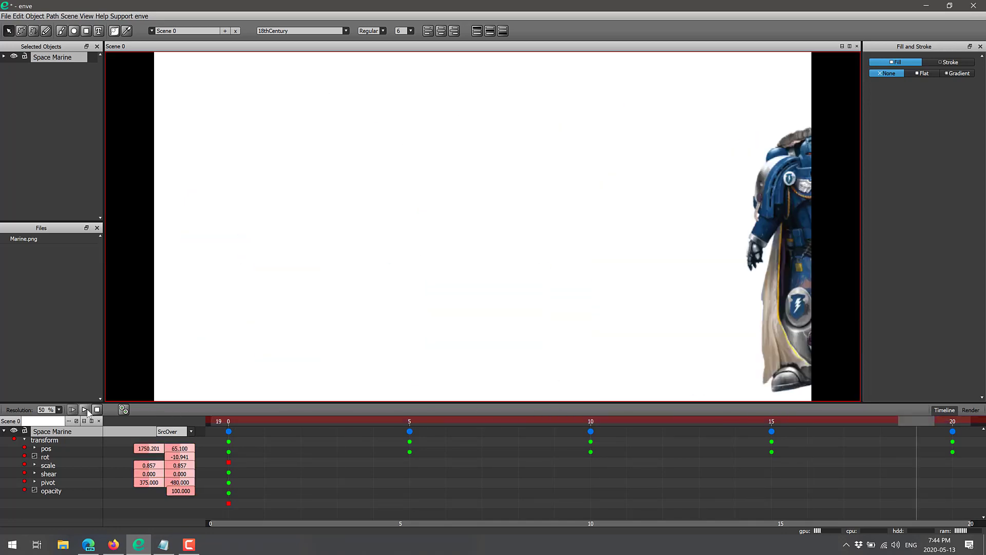
click(87, 409)
click(87, 409)
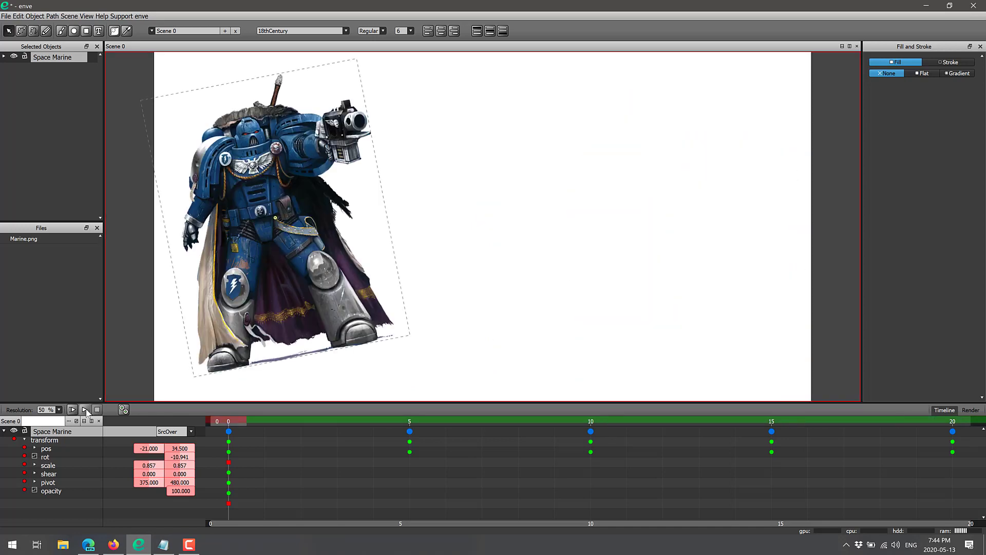
click(88, 411)
Step: Key the marine's opacity to 0 at frame 10, 61 at frame 15, 100 at frame 20
click(591, 421)
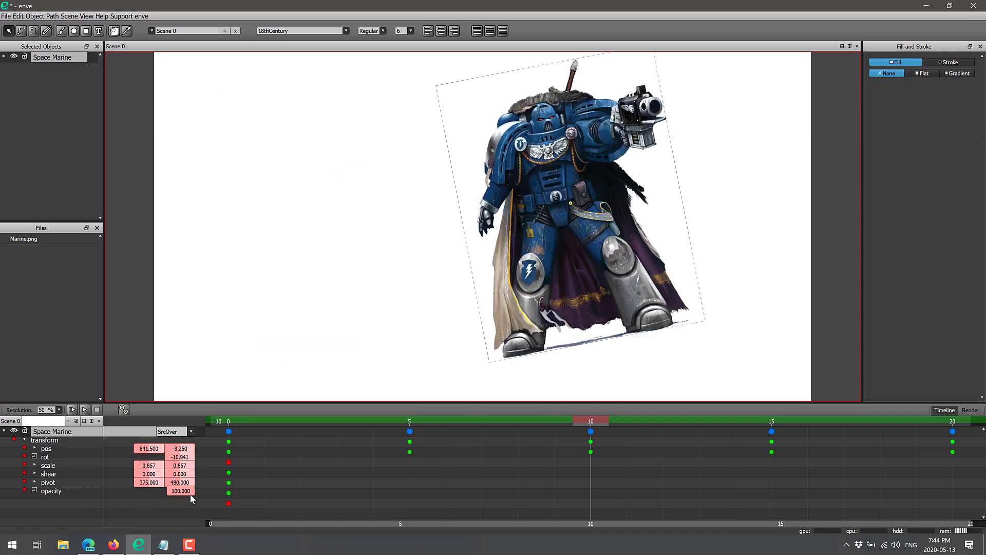
drag(188, 491, 129, 491)
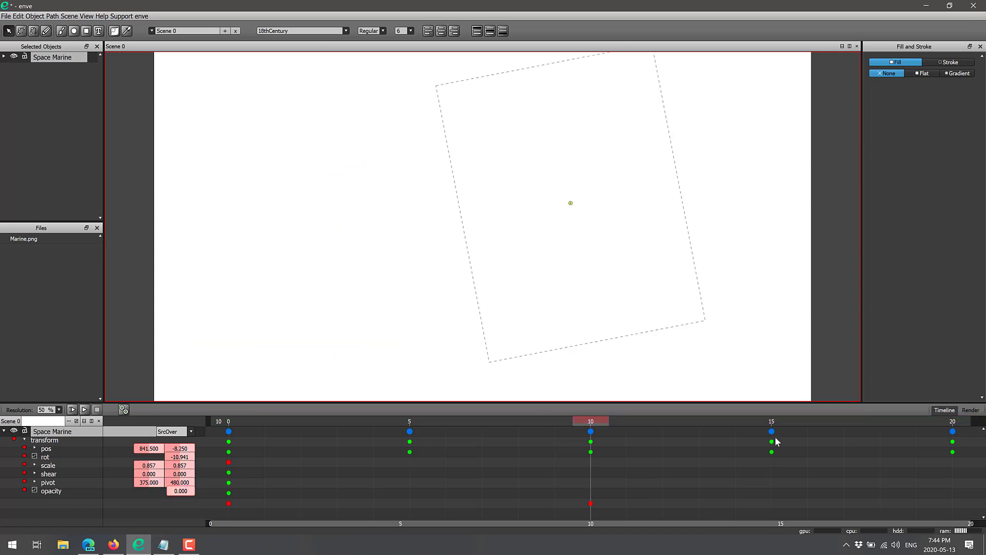
click(771, 422)
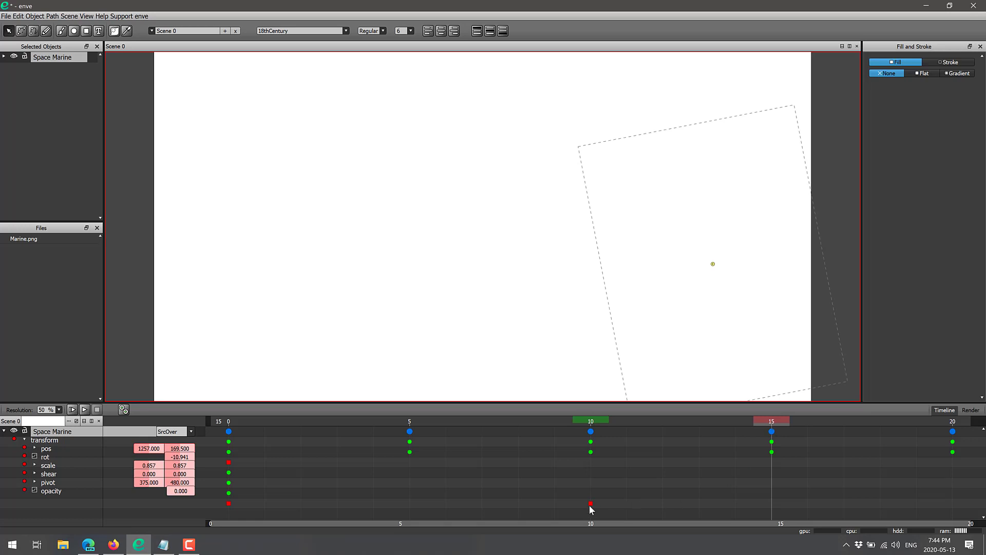
drag(176, 491, 207, 491)
click(951, 423)
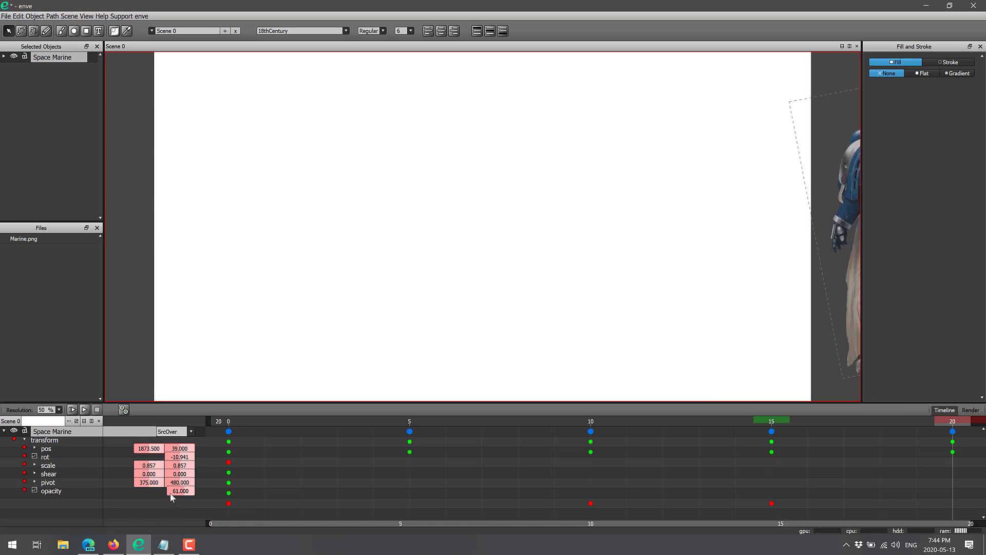
drag(174, 491, 195, 491)
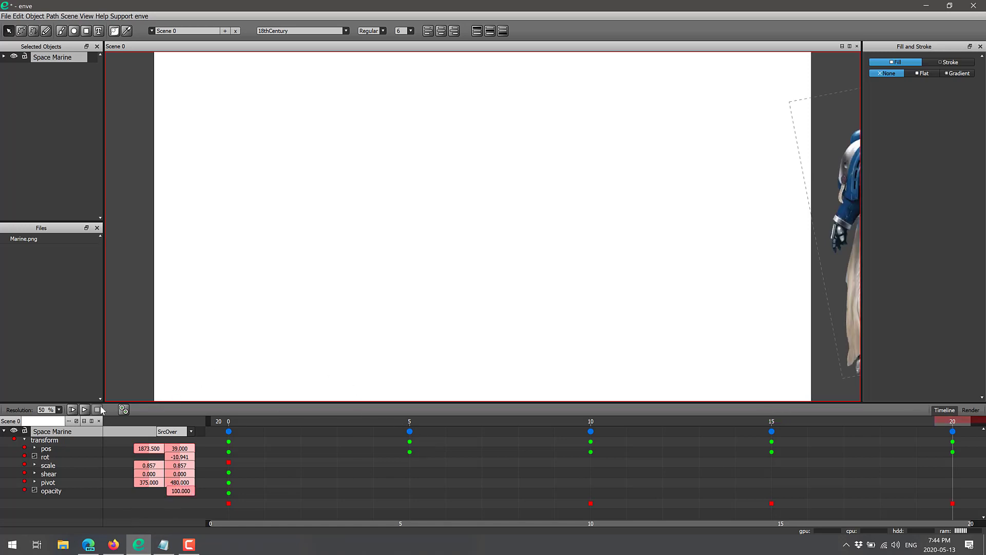
Step: Rewind to frame 0 and preview the fading animation
click(85, 411)
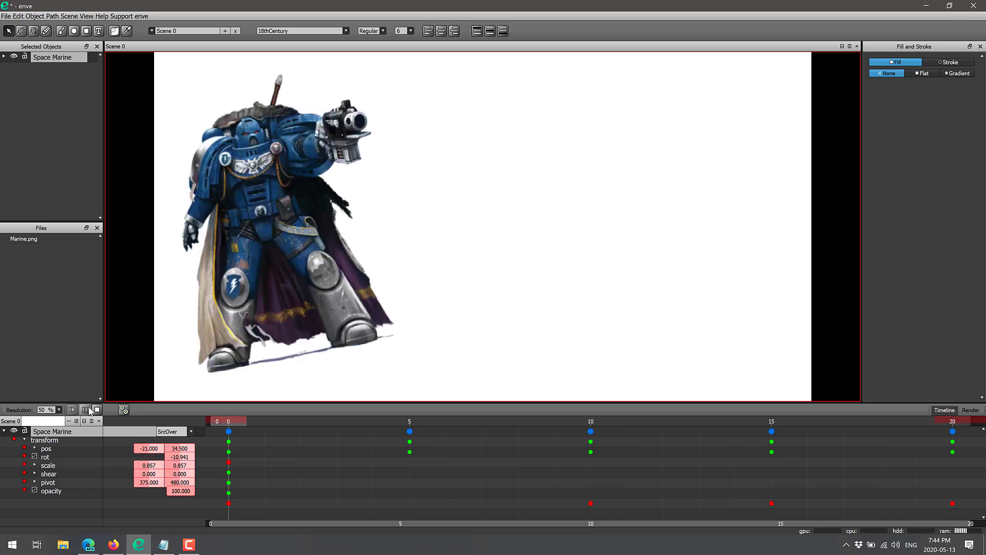
click(97, 410)
click(220, 421)
click(84, 410)
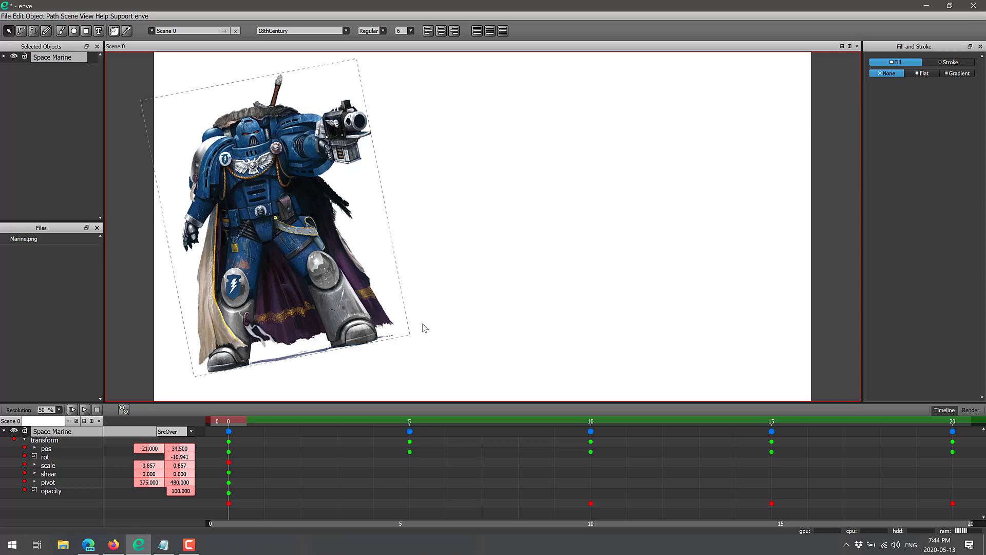
Step: Add Blur and Motion Blur raster effects to the Space Marine image
right_click(255, 224)
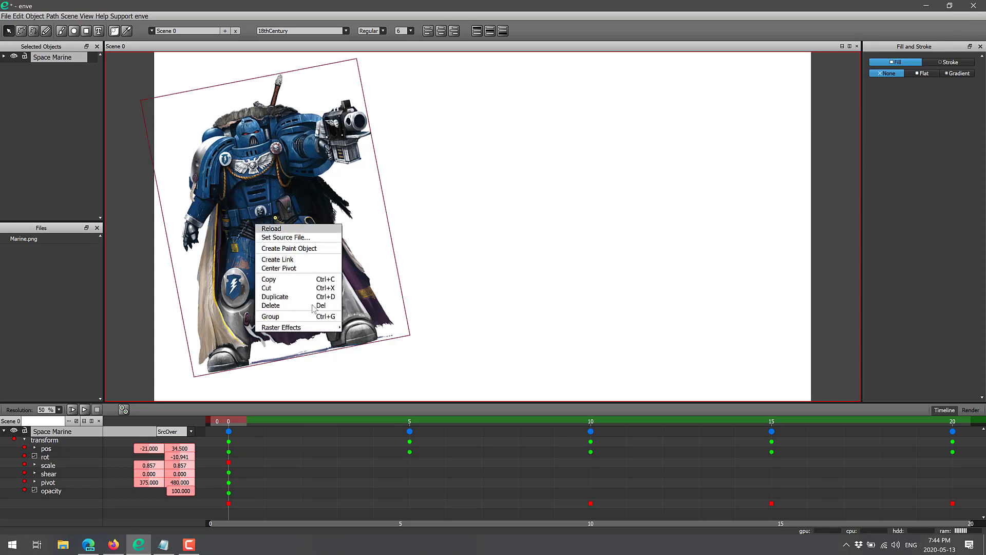
mouse_move(319, 329)
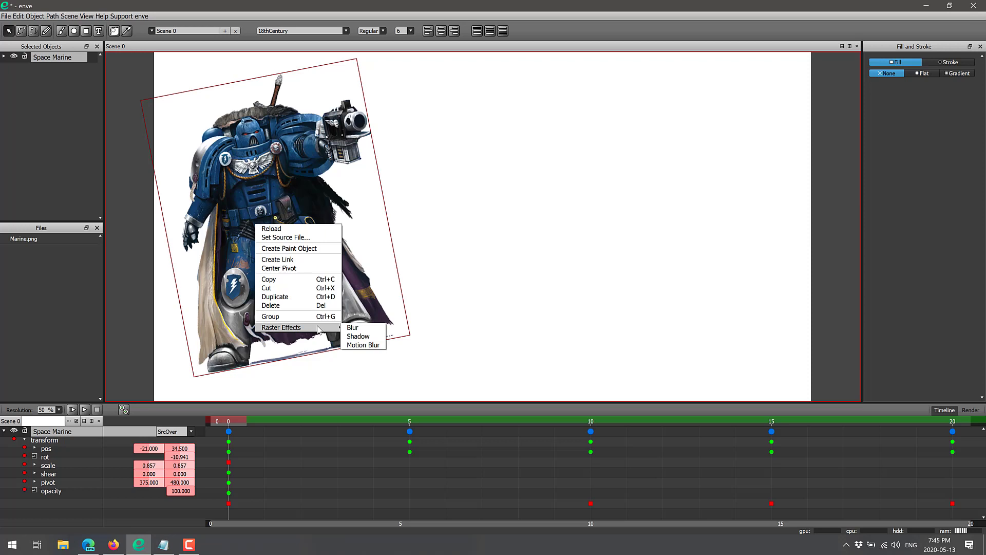
click(353, 328)
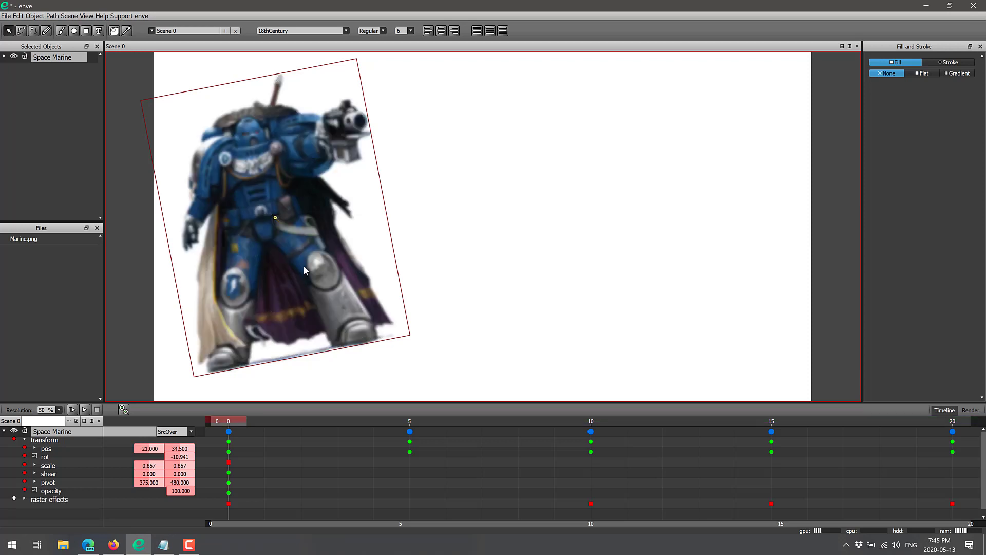
right_click(316, 308)
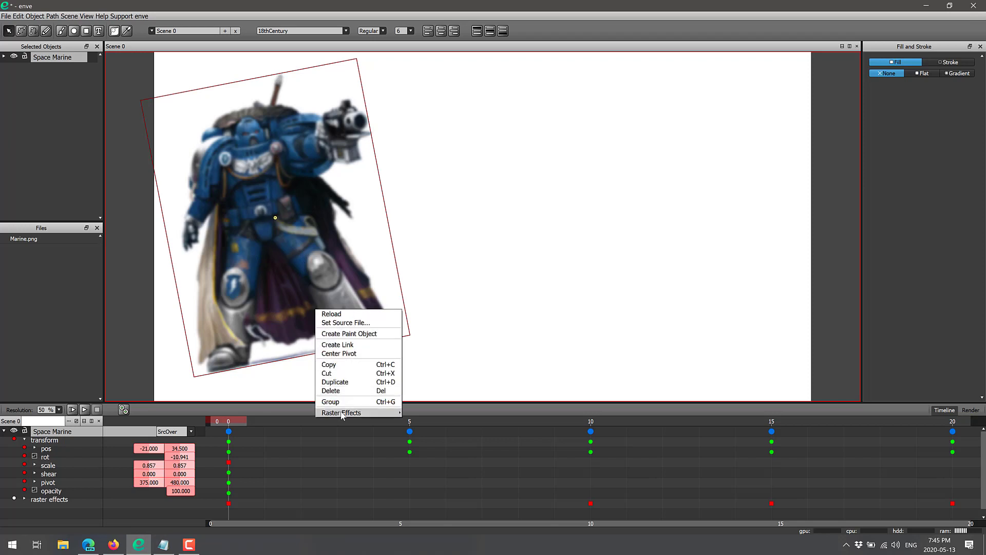
mouse_move(359, 412)
click(421, 414)
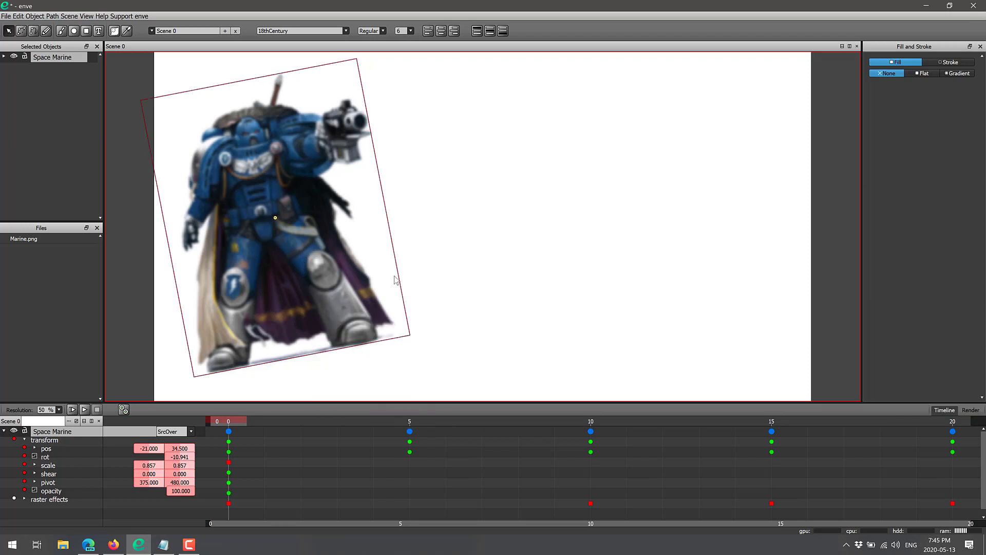
Step: Expand the raster effects to inspect the blur radius of 10 and motion blur settings
click(24, 499)
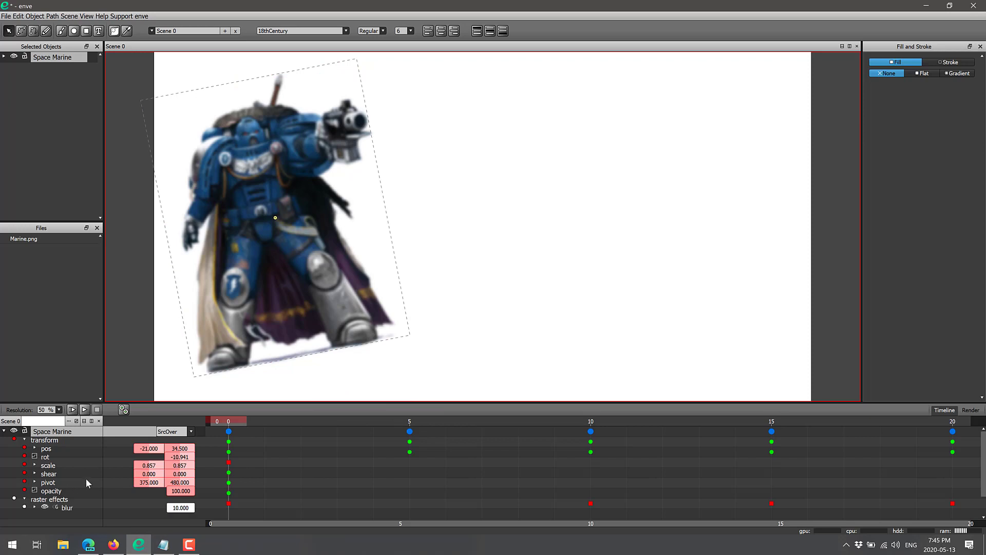
scroll(85, 482, down, 1)
scroll(42, 501, down, 1)
click(34, 490)
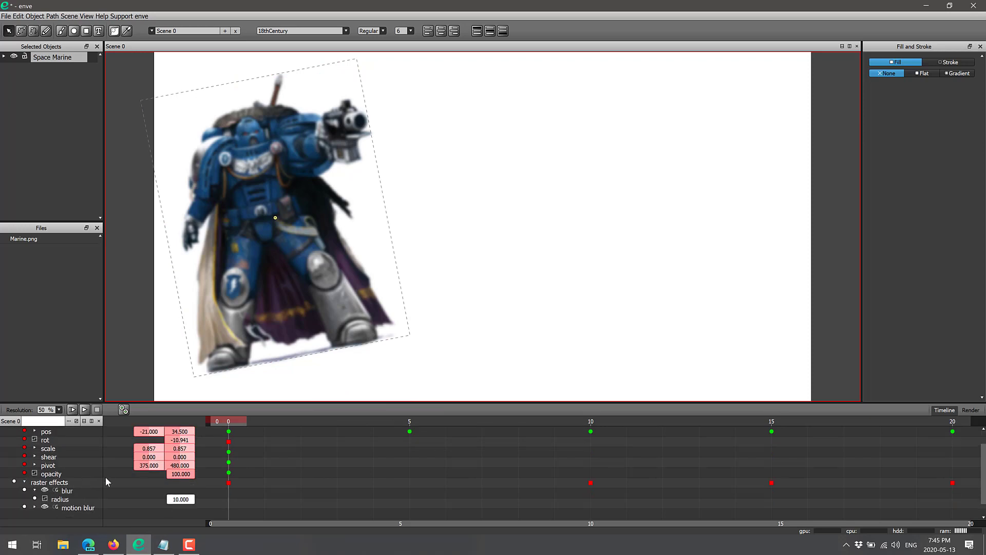
scroll(106, 481, down, 1)
click(35, 498)
scroll(116, 483, down, 2)
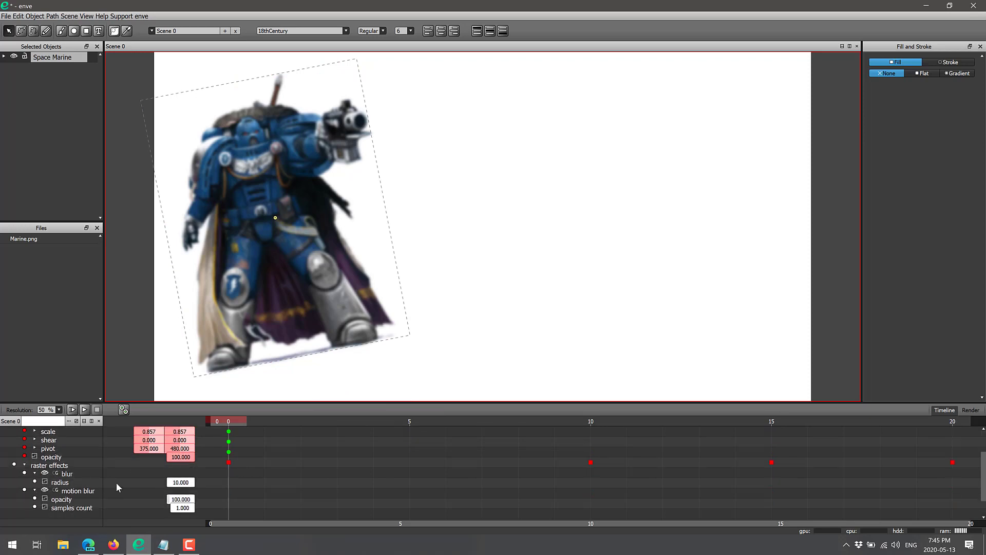
scroll(77, 499, down, 1)
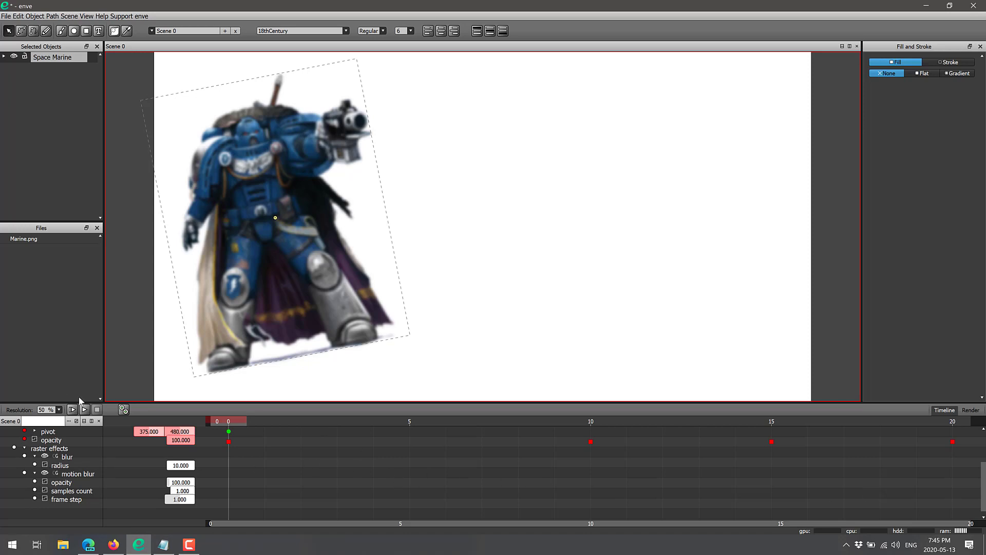
click(81, 423)
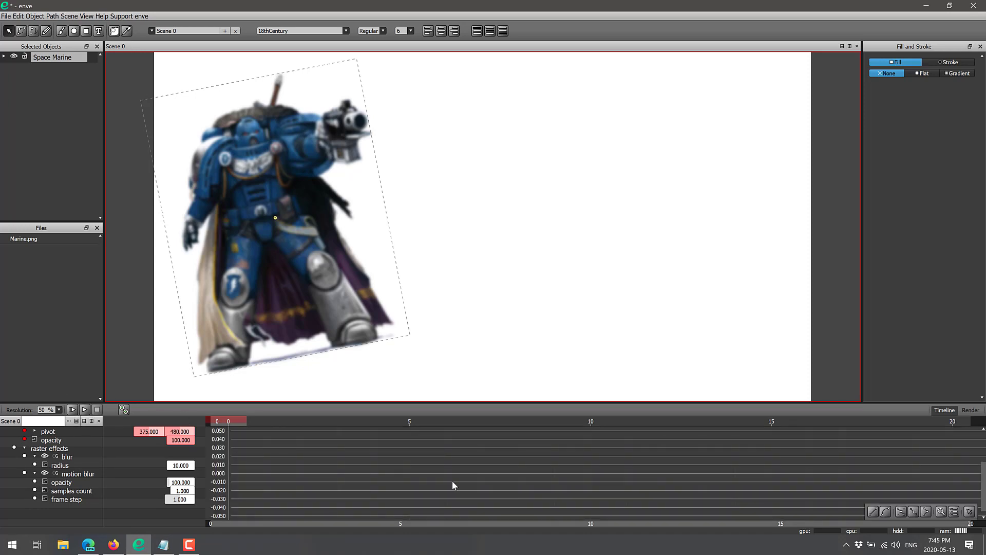
click(77, 421)
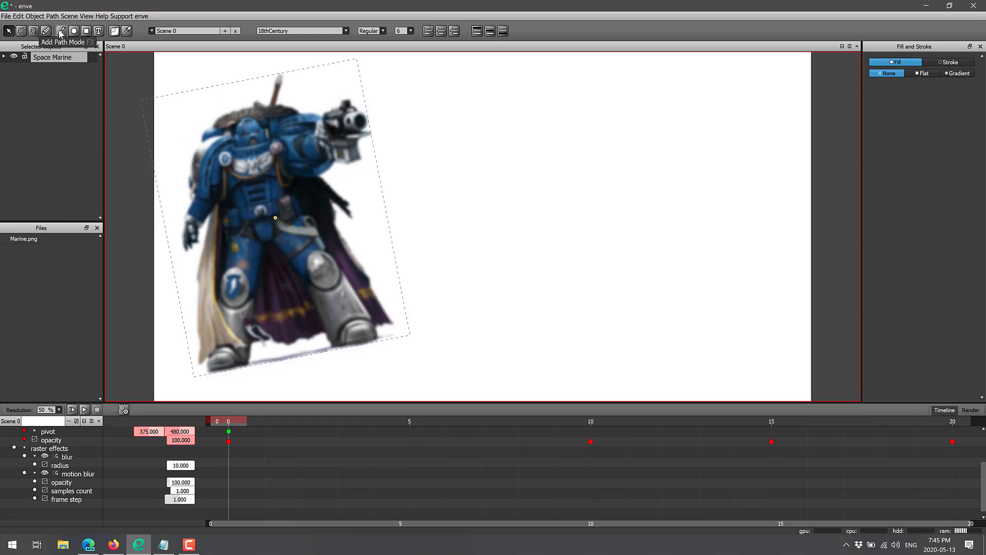
Step: Paint rough strokes right of the Space Marine with the Experimental DNA brush
click(61, 32)
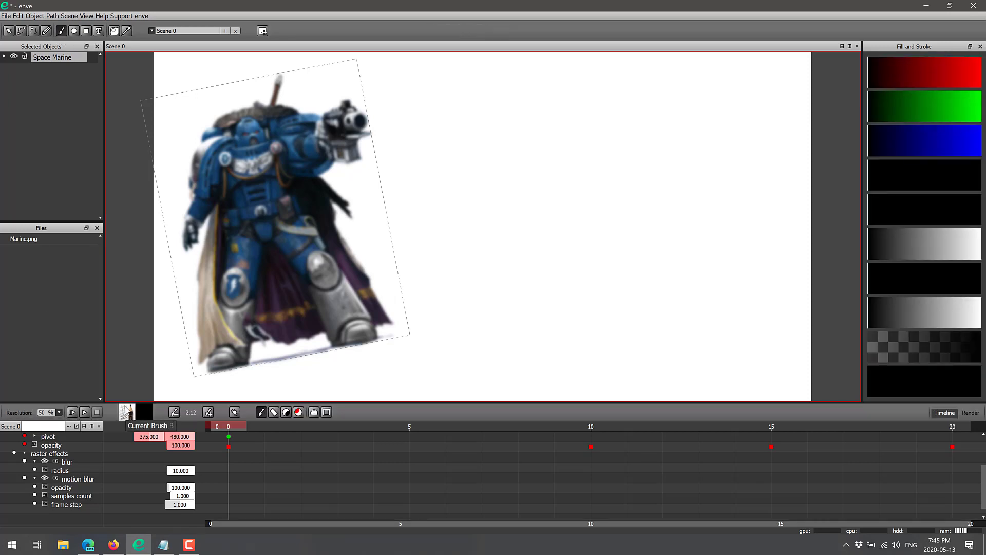
click(126, 413)
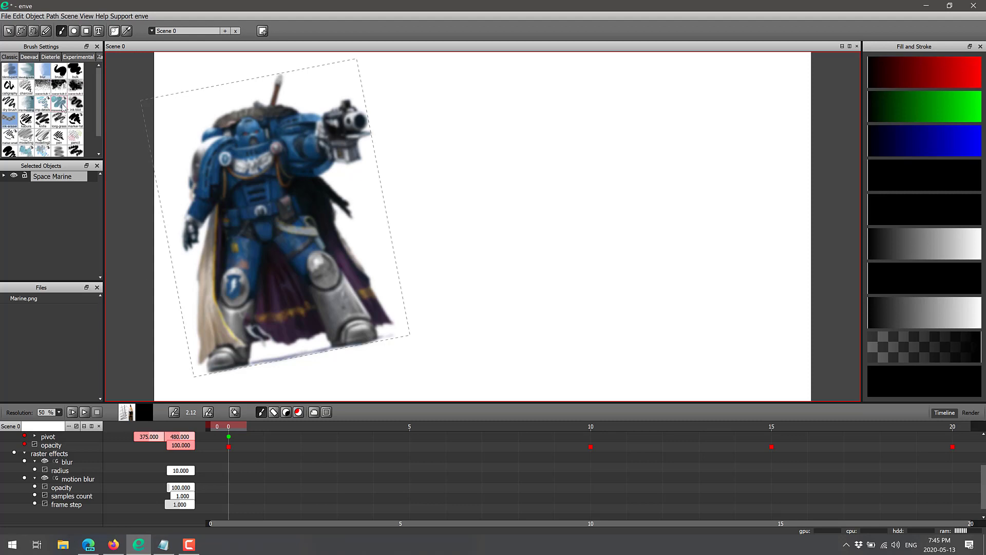
click(67, 57)
click(59, 70)
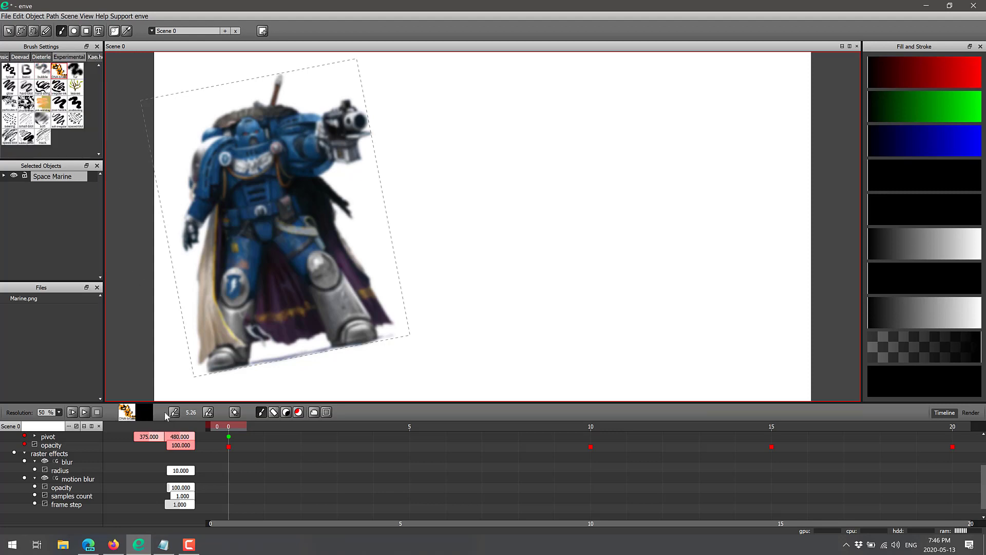
drag(501, 128, 596, 215)
drag(586, 246, 571, 301)
drag(519, 251, 539, 298)
drag(513, 177, 524, 226)
drag(501, 131, 488, 160)
mouse_move(534, 136)
mouse_down()
mouse_move(565, 159)
mouse_move(553, 190)
mouse_up()
Step: Add thin curving and zig-zag lines over the scribble with the Pixel-hardink brush
click(59, 102)
mouse_move(440, 178)
mouse_down()
mouse_move(552, 229)
mouse_move(584, 221)
mouse_up()
mouse_move(532, 136)
mouse_down()
mouse_move(488, 141)
mouse_move(567, 178)
mouse_up()
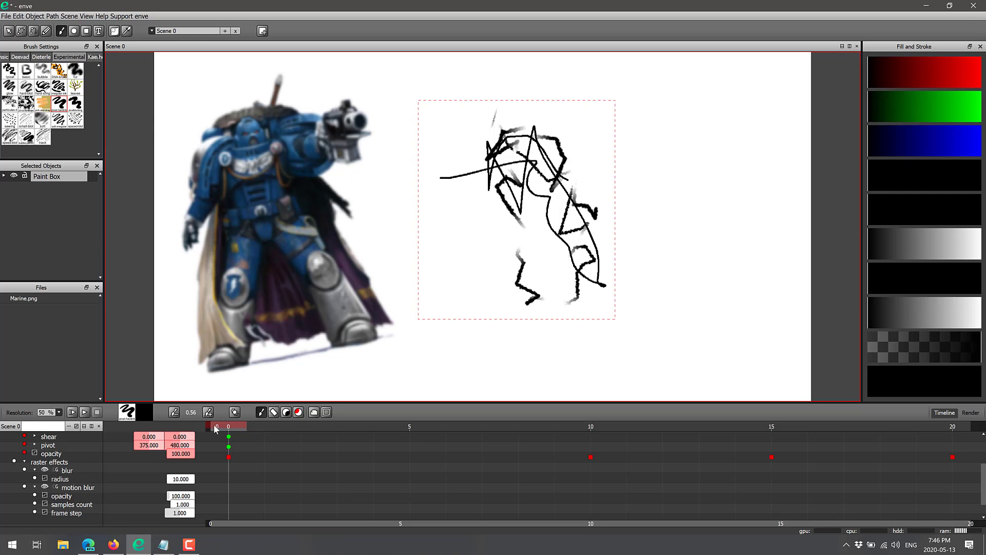
Step: Collapse the raster effects and transform groups, then expand the Paint Box layer's tracks
click(24, 461)
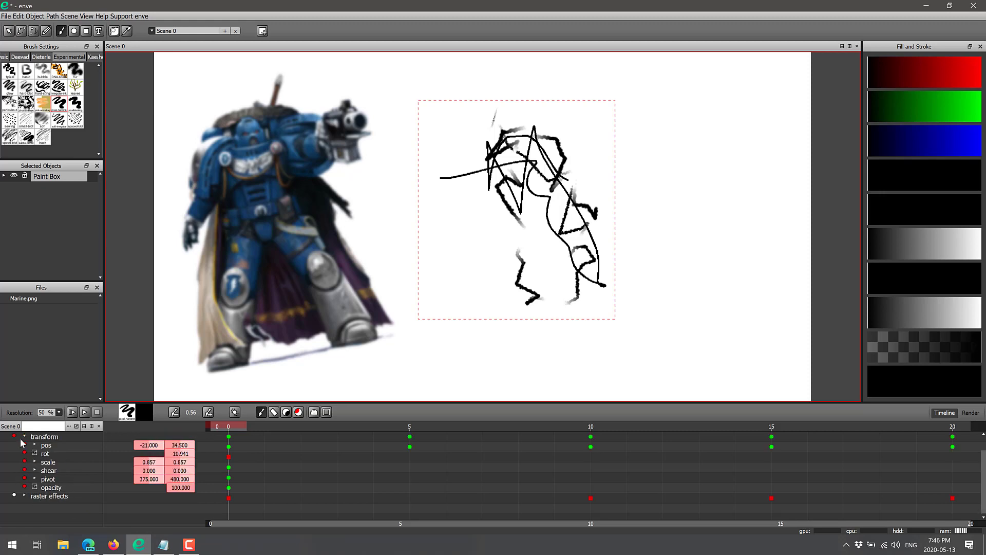
click(24, 438)
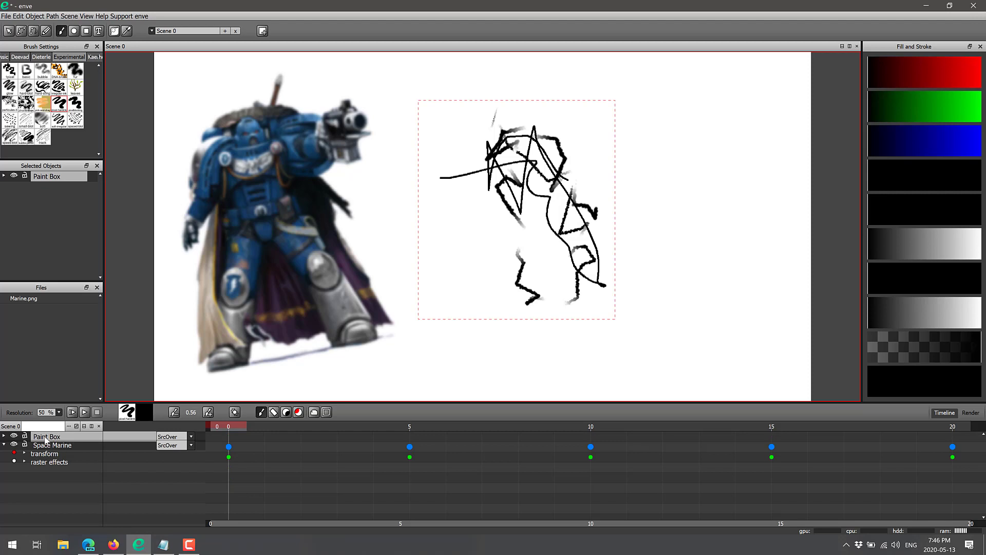
click(4, 436)
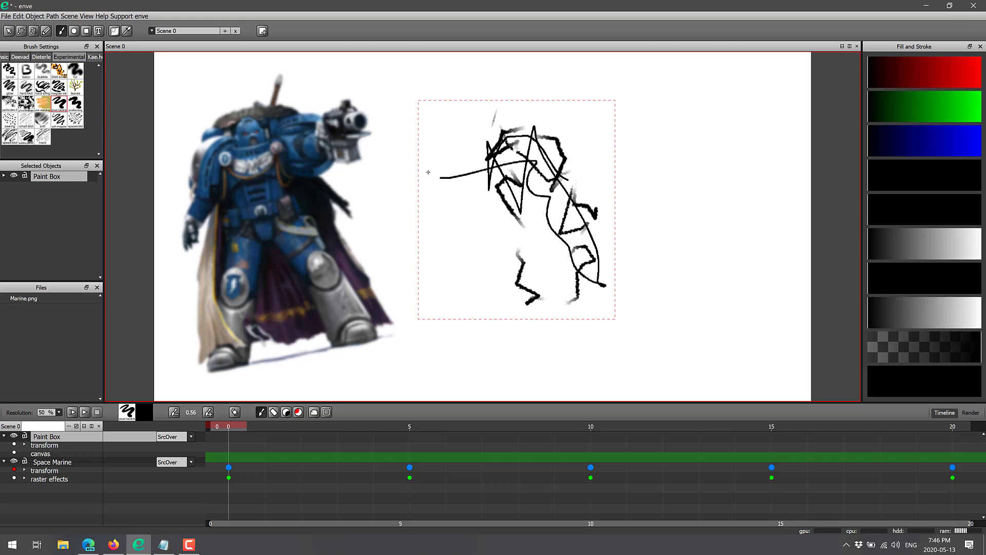
click(8, 31)
key(g)
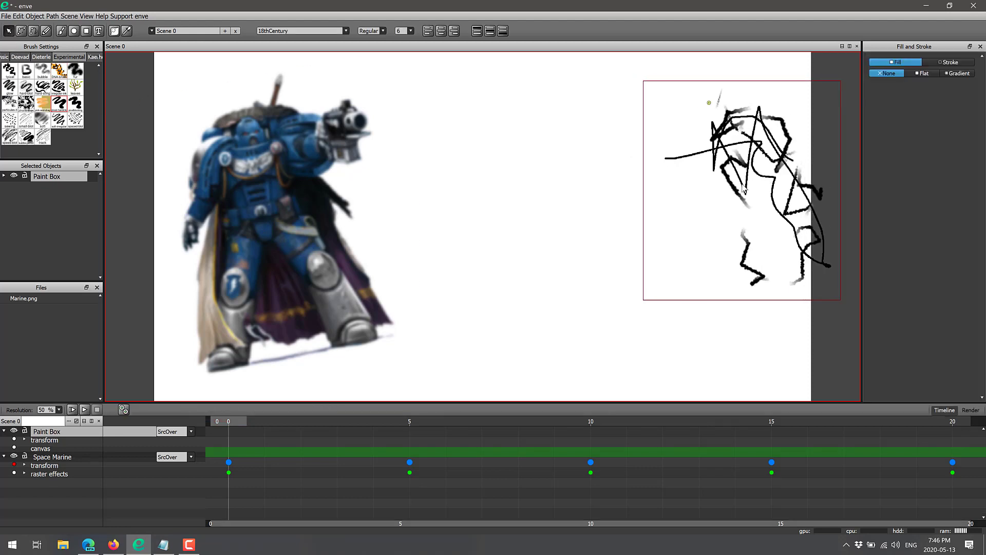
click(924, 164)
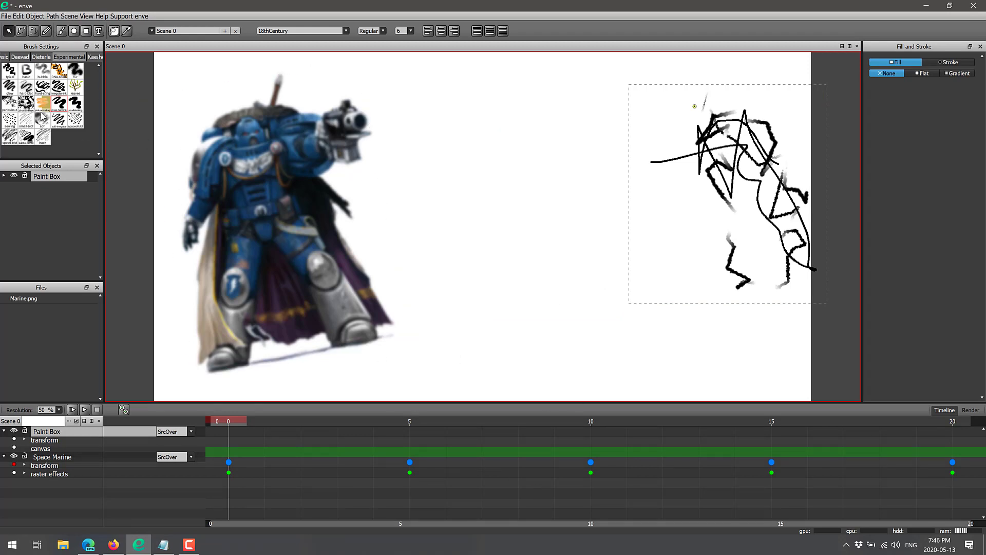
click(32, 31)
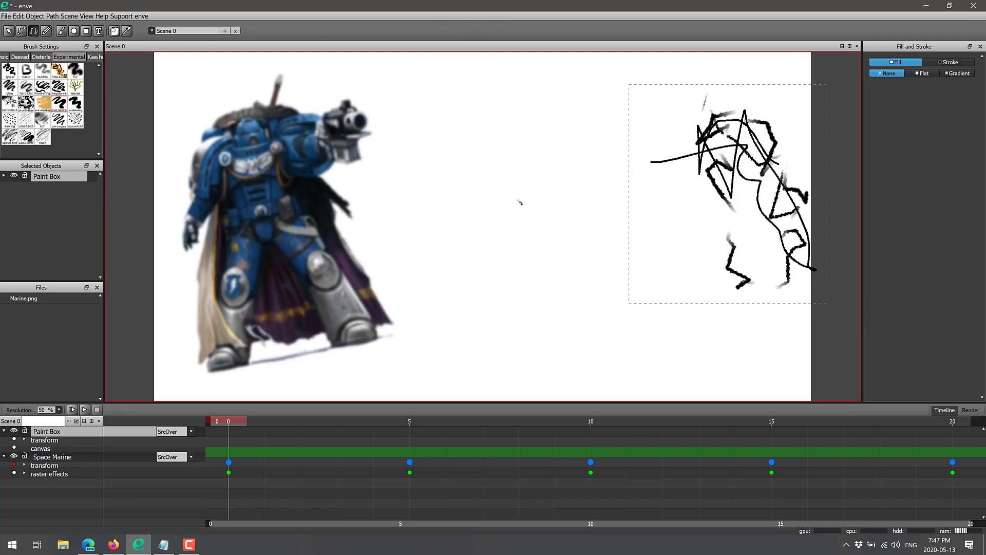
mouse_move(497, 186)
mouse_down()
mouse_move(577, 229)
mouse_move(574, 250)
mouse_up()
mouse_move(547, 300)
mouse_down()
mouse_move(495, 315)
mouse_move(463, 311)
mouse_move(435, 291)
mouse_move(423, 243)
mouse_up()
click(450, 200)
click(498, 187)
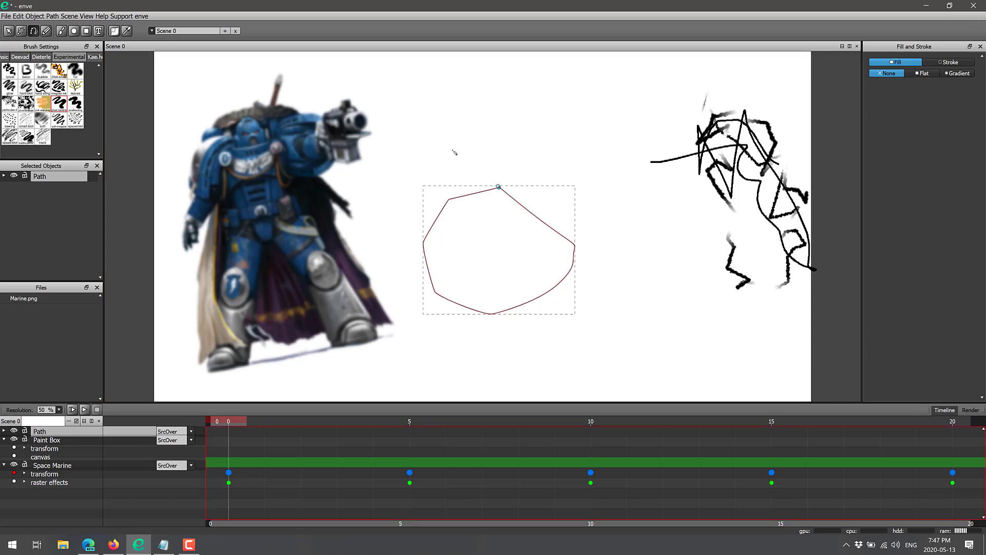
key(ctrl+z)
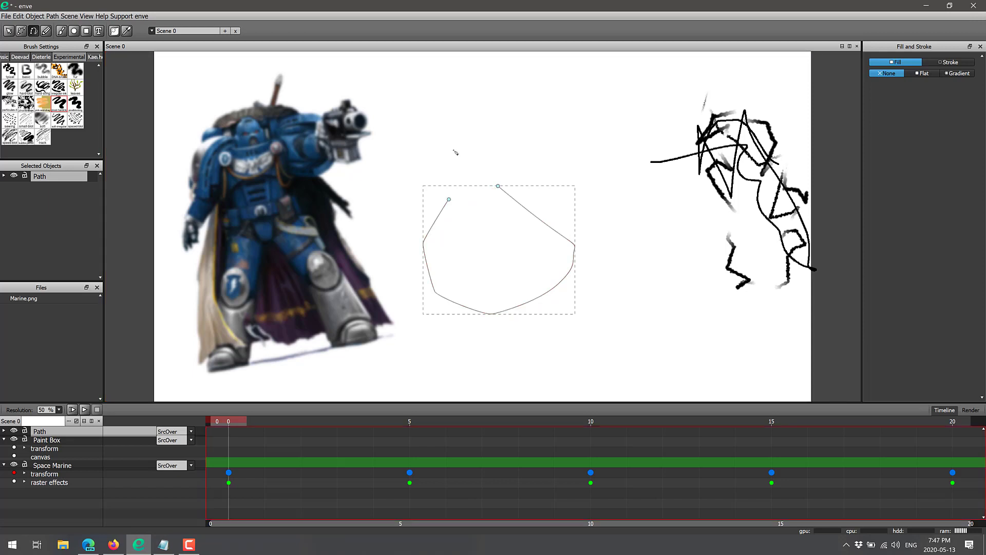
key(ctrl+z)
key(ctrl+z)
key(ctrl+z)
key(ctrl+z)
key(ctrl+z)
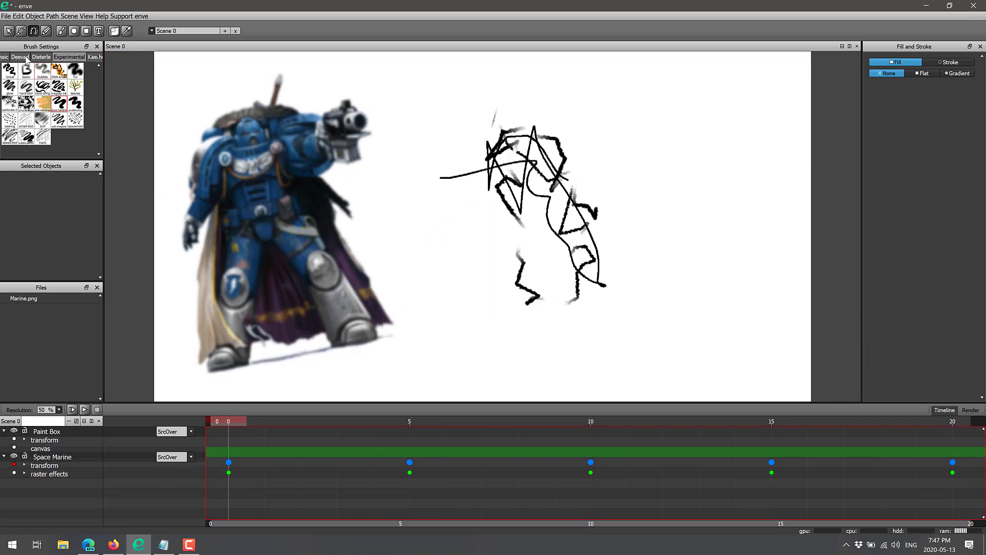
key(ctrl+z)
key(ctrl+shift+z)
key(ctrl+shift+z)
key(ctrl+shift+z)
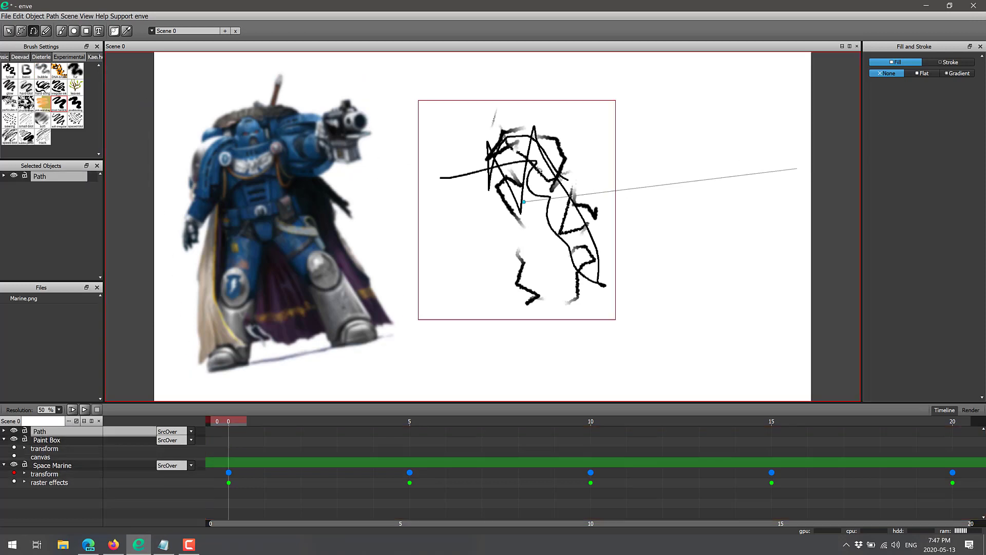
key(ctrl+z)
click(8, 30)
Step: Move the scribble to the canvas's right edge and draw a freehand oval path
drag(421, 160, 708, 143)
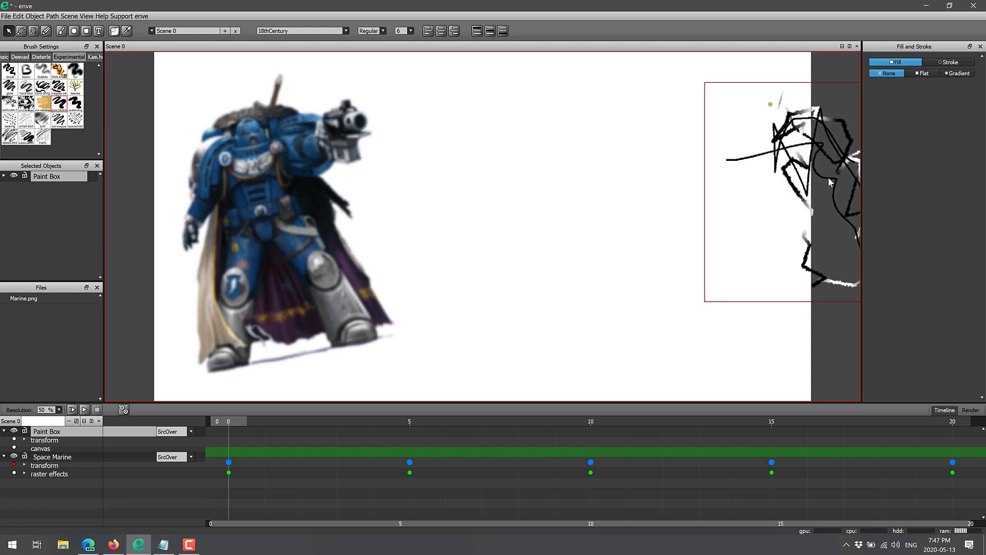
click(46, 31)
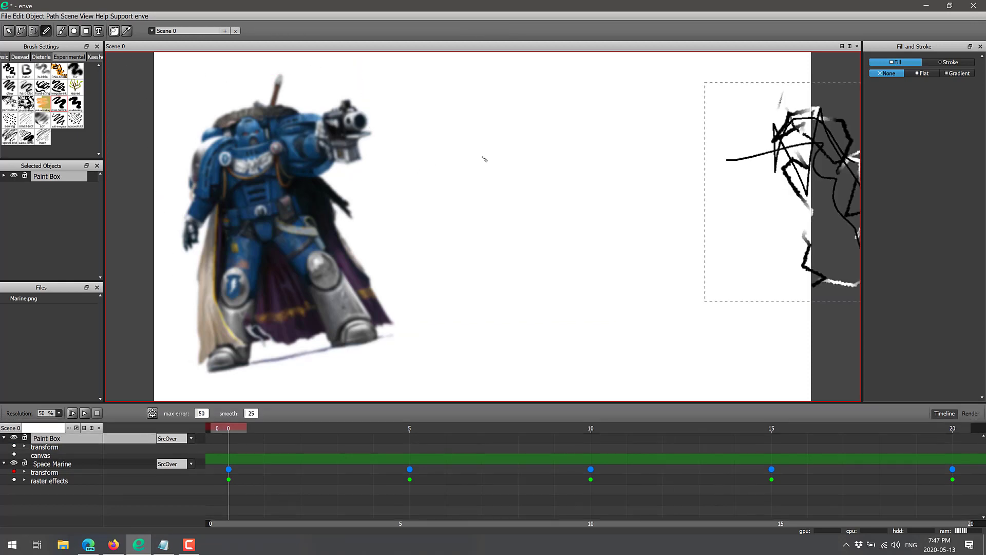
mouse_move(484, 119)
mouse_down()
mouse_move(573, 174)
mouse_move(549, 199)
mouse_move(450, 206)
mouse_move(420, 165)
mouse_move(469, 125)
mouse_up()
drag(574, 156, 574, 187)
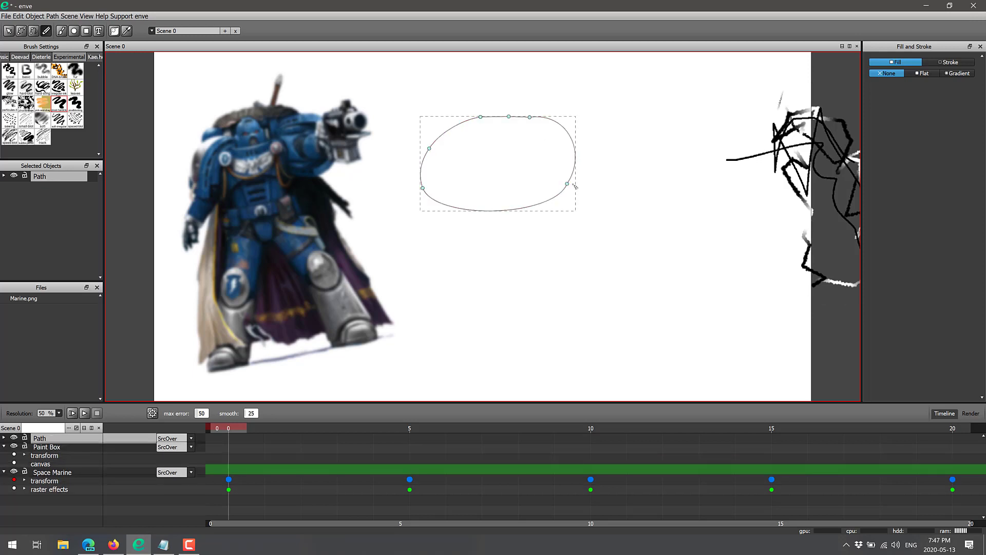
Step: Thicken the oval's black outline to width 8
click(950, 62)
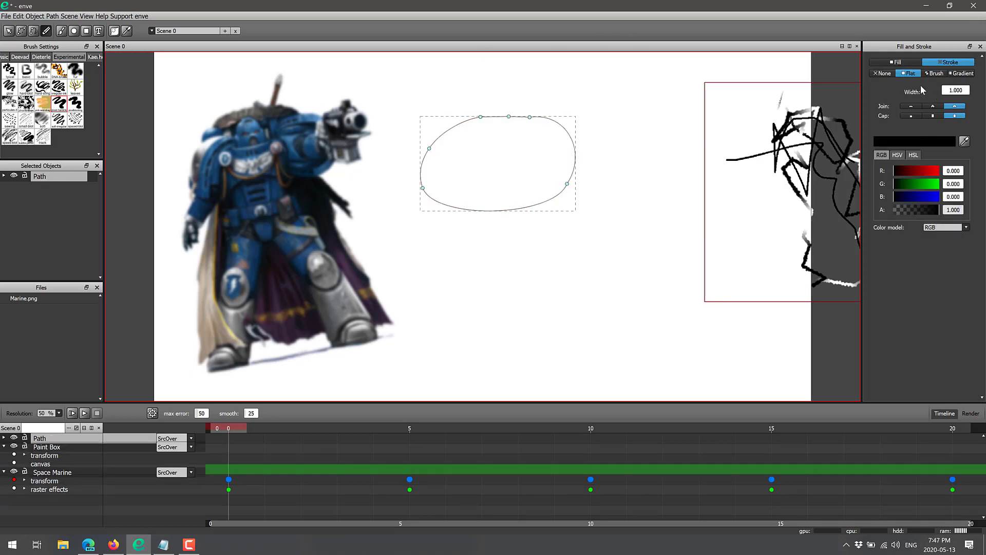
drag(955, 90, 881, 122)
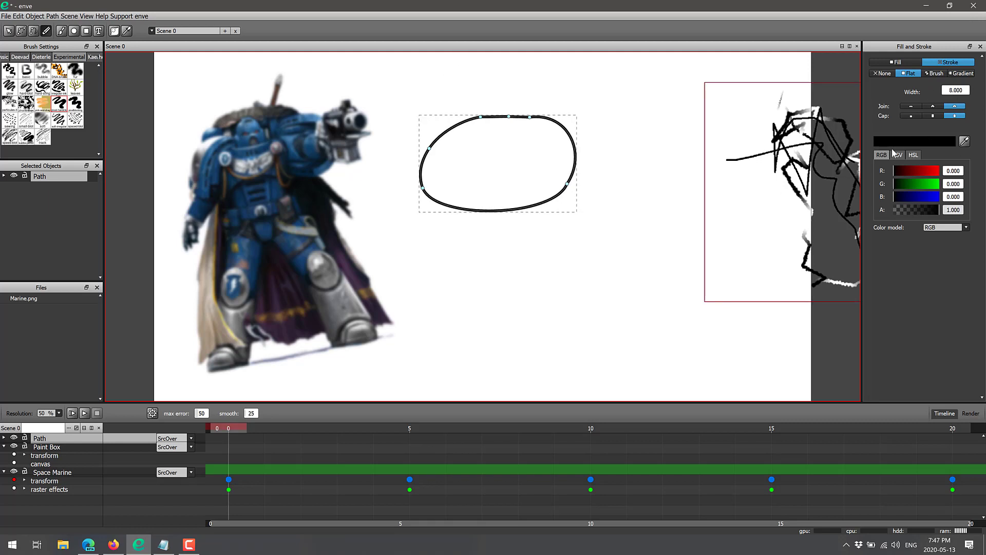
click(909, 154)
click(882, 154)
Step: Give the oval a flat, bright red fill
click(896, 62)
click(923, 73)
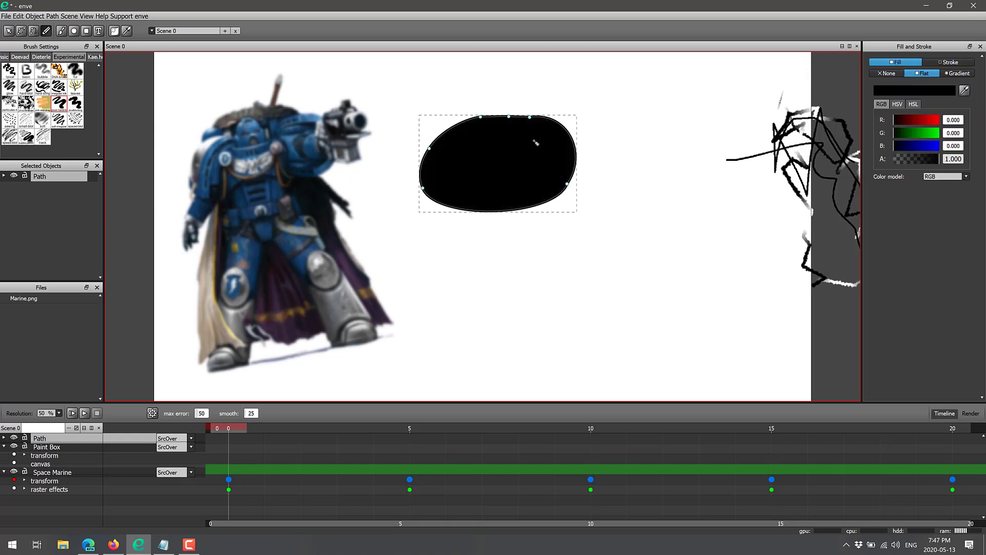
click(930, 120)
click(937, 121)
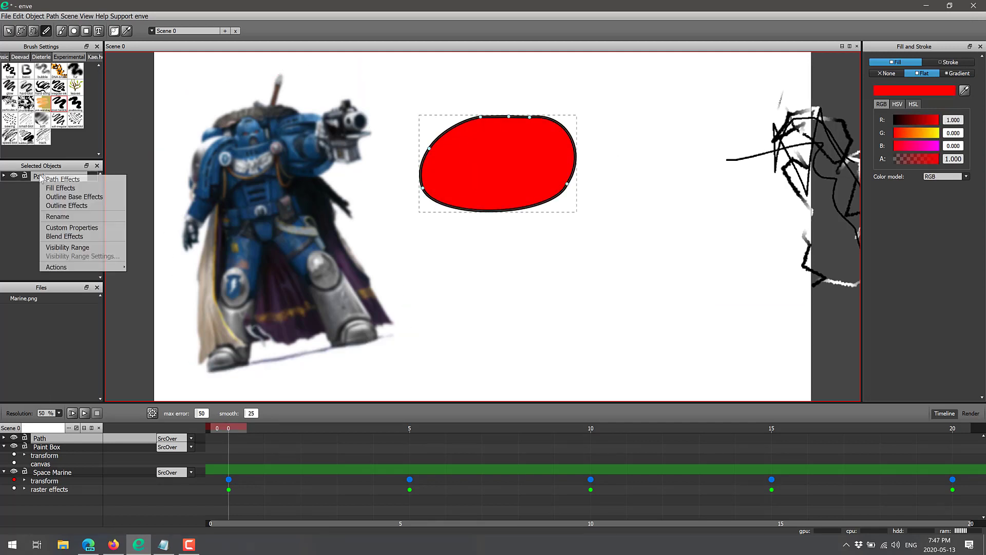
right_click(41, 178)
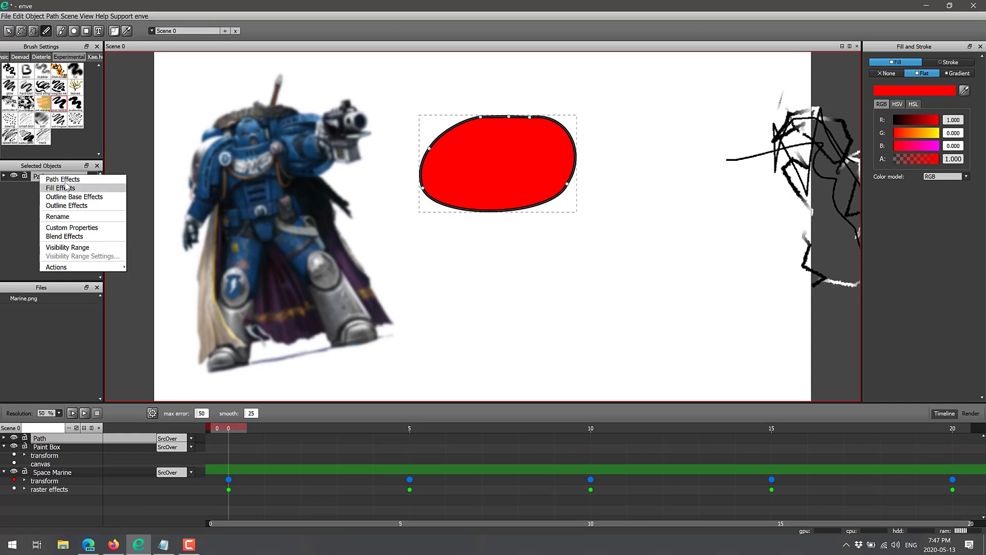
click(62, 188)
right_click(61, 177)
click(67, 174)
right_click(67, 173)
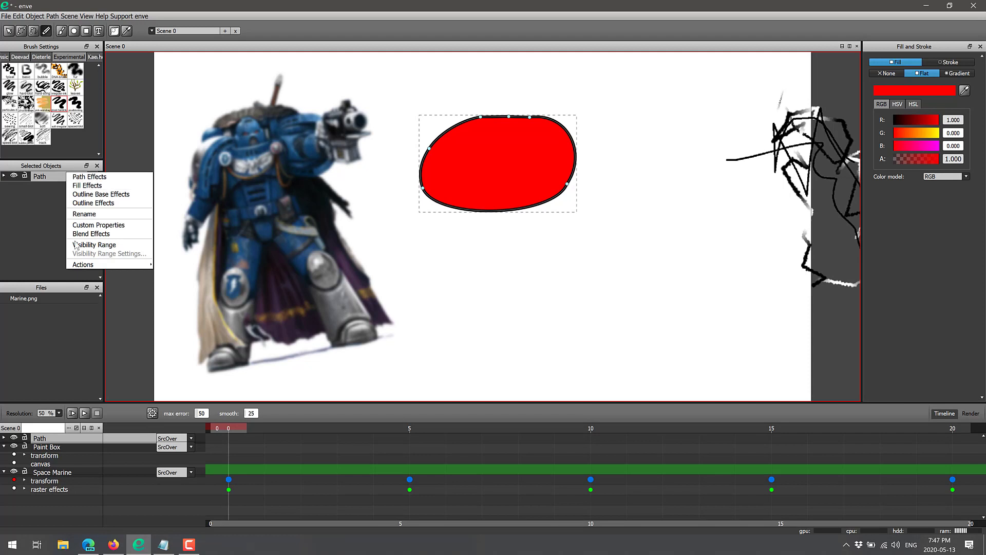
mouse_move(90, 266)
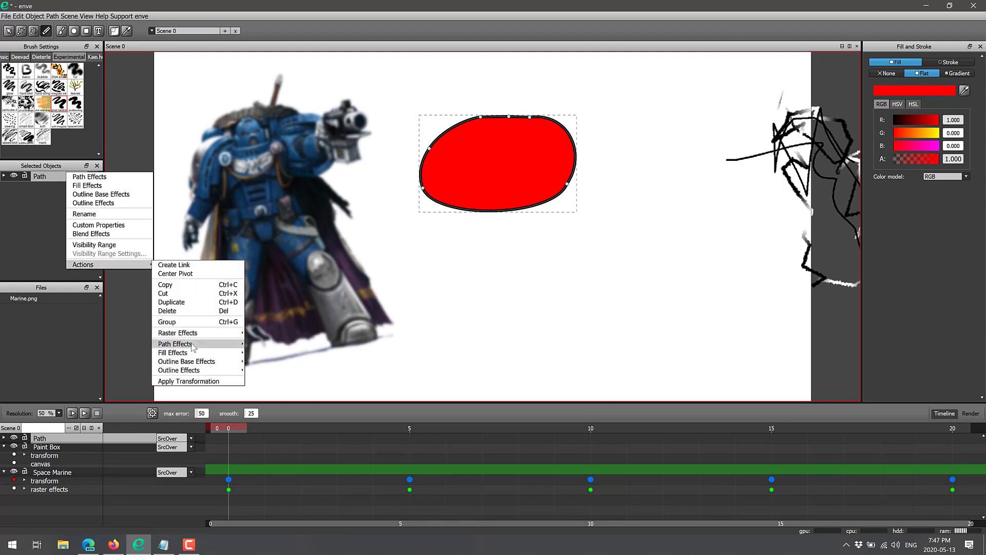
mouse_move(216, 343)
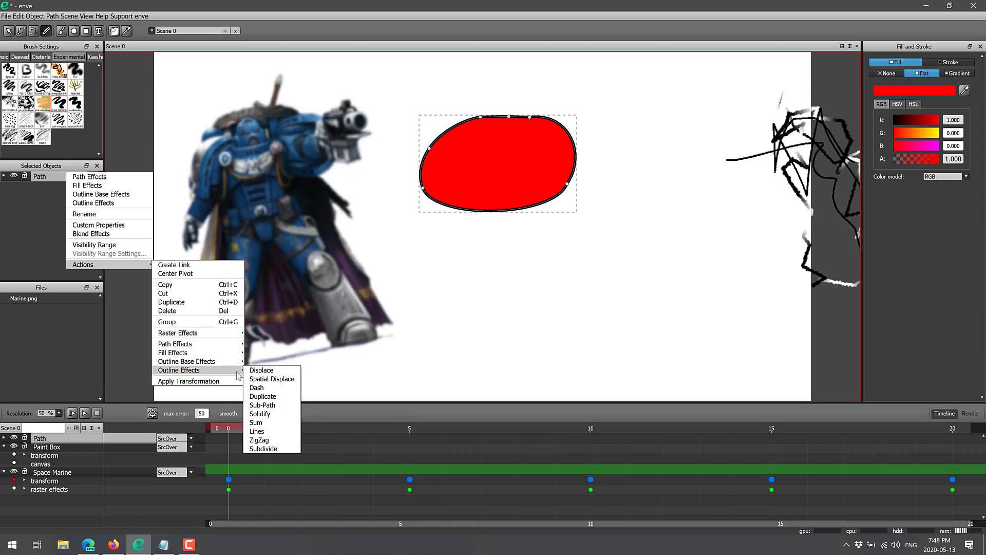
click(17, 210)
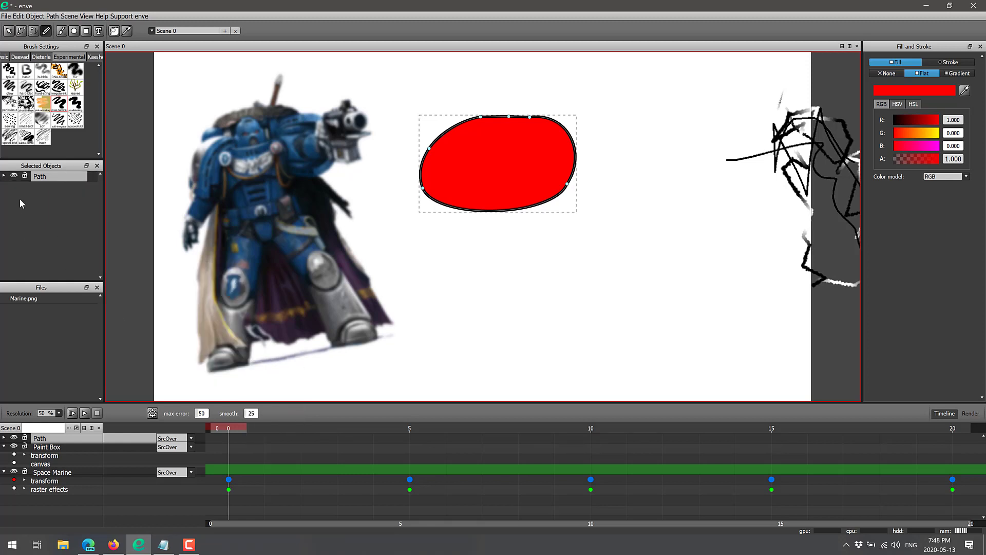
Step: Rename the oval object to 'Ball'
right_click(42, 179)
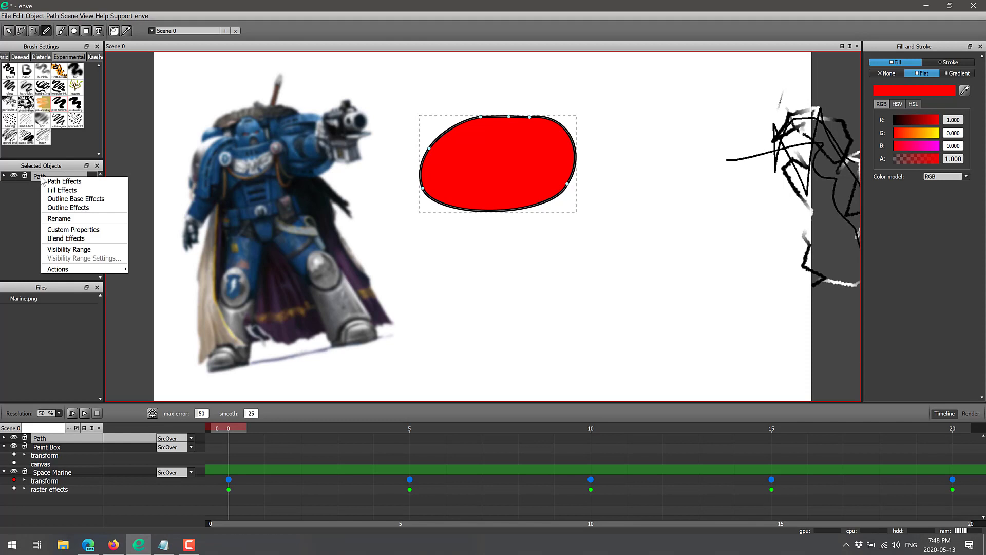
click(58, 218)
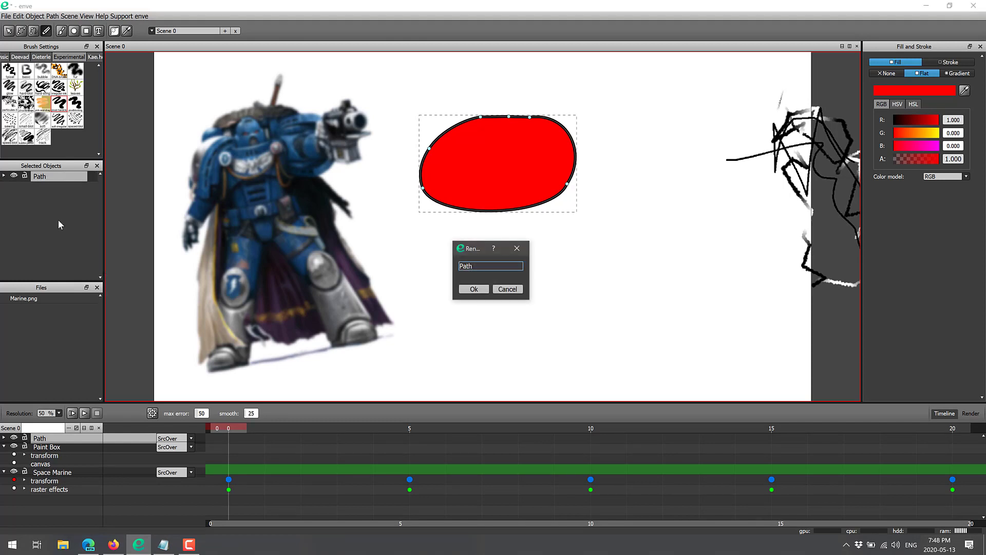
text(Ball)
key(Return)
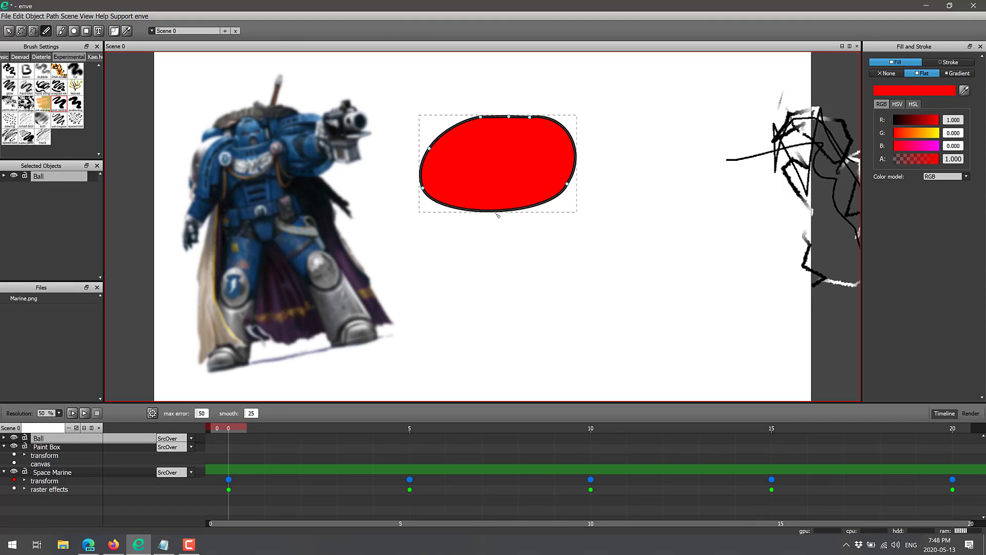
Step: Expand the Ball's properties in the timeline, peek at the outline, and show its transform
click(4, 438)
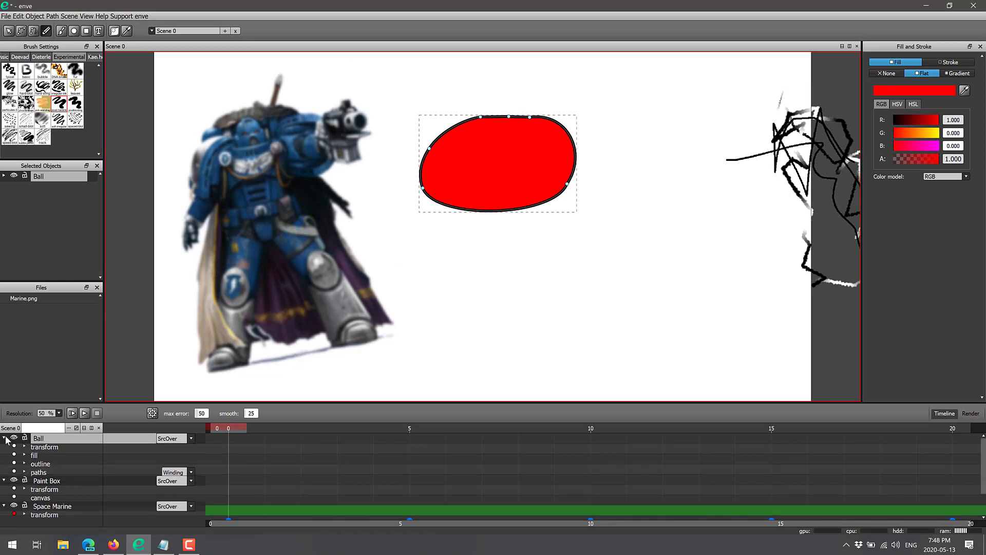
click(24, 464)
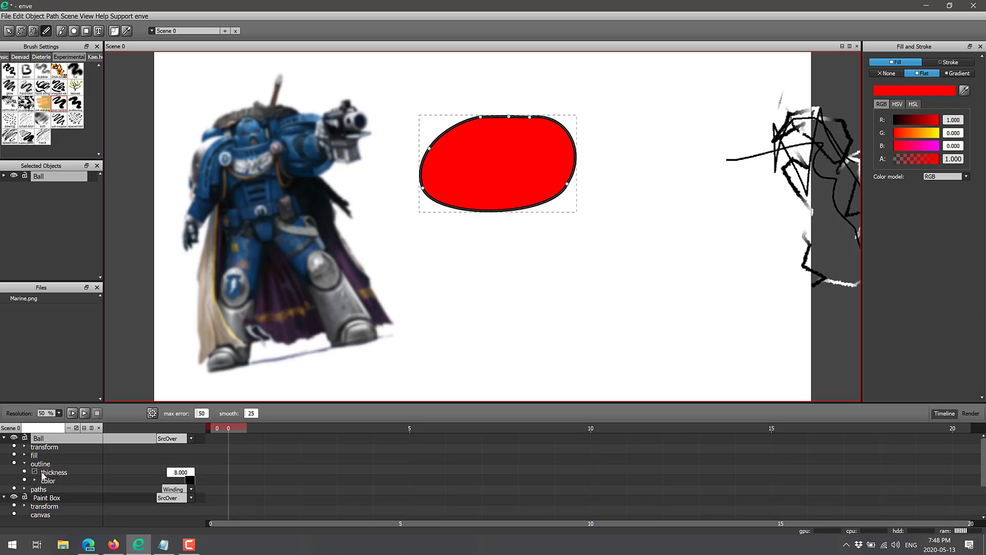
click(24, 464)
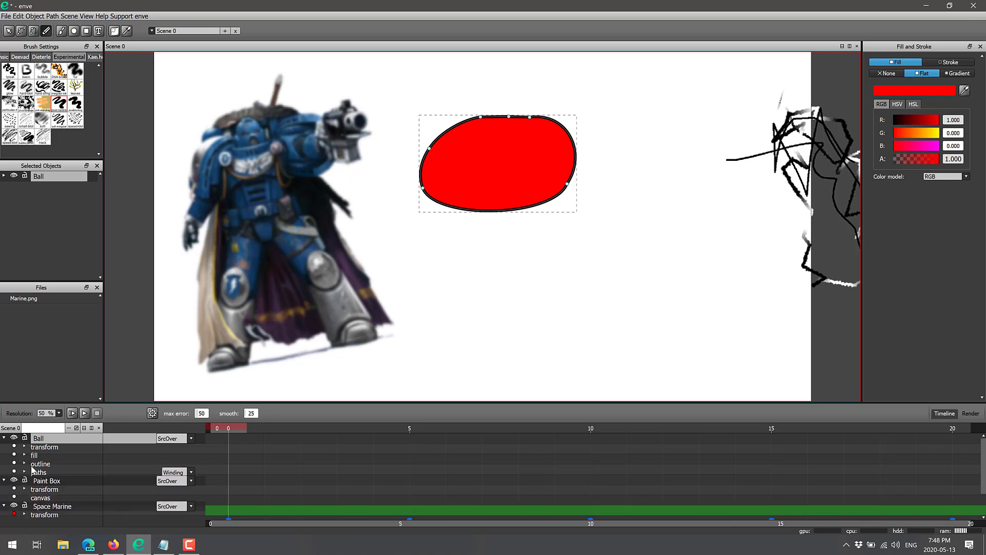
click(25, 447)
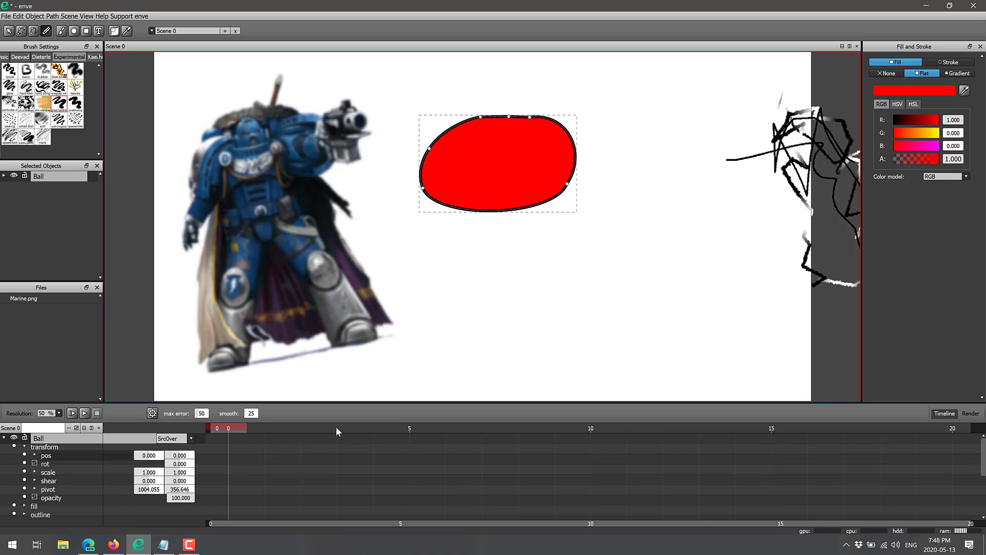
Step: Keyframe the Ball lower at frame 5, then at the bottom scaled to 0.61 at frame 10
click(14, 446)
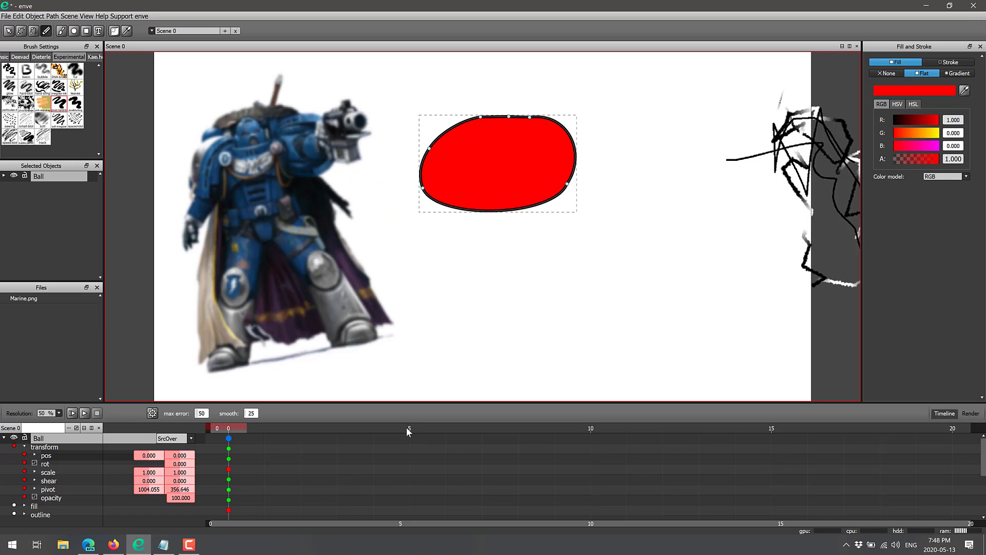
click(407, 427)
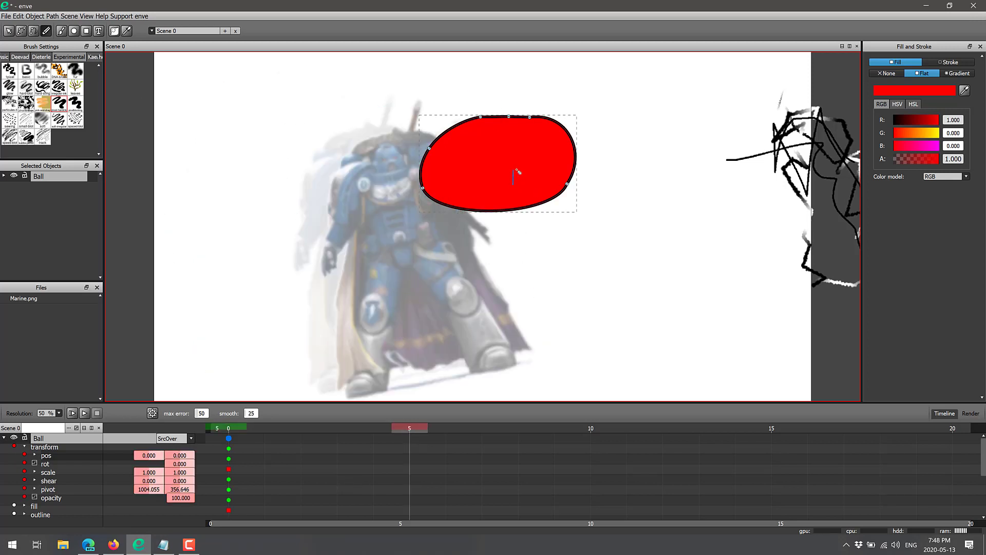
drag(515, 186, 514, 185)
key(ctrl+z)
key(F1)
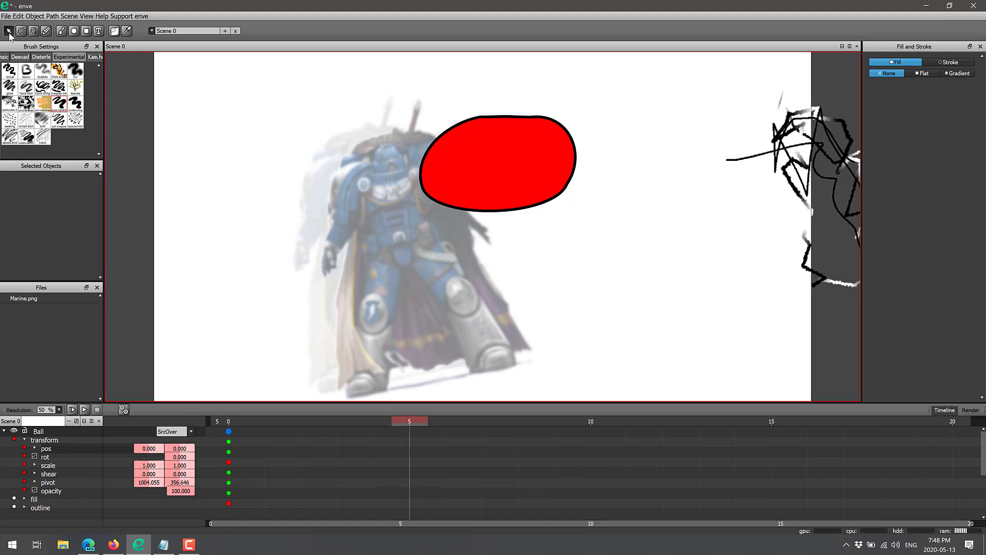
drag(498, 175, 498, 279)
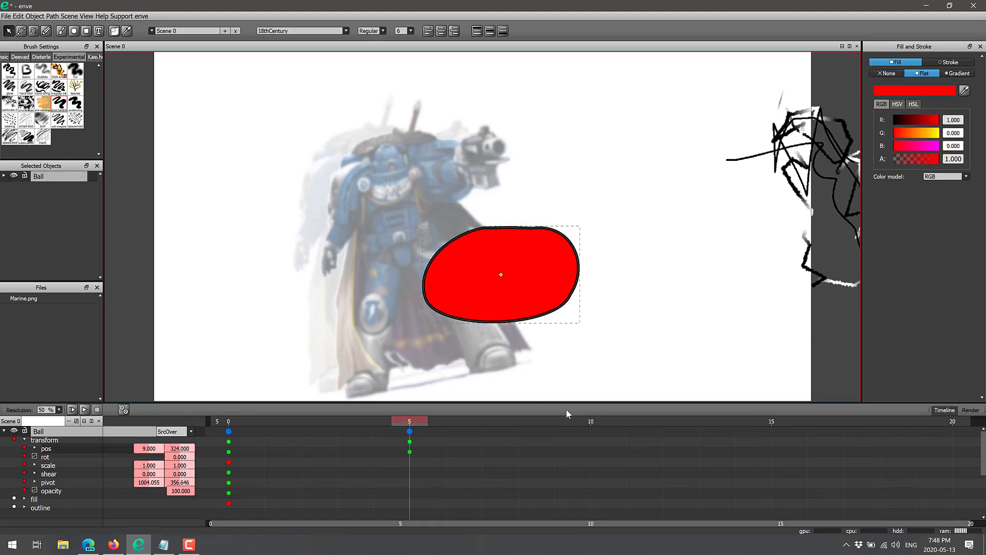
click(588, 422)
drag(484, 286, 489, 382)
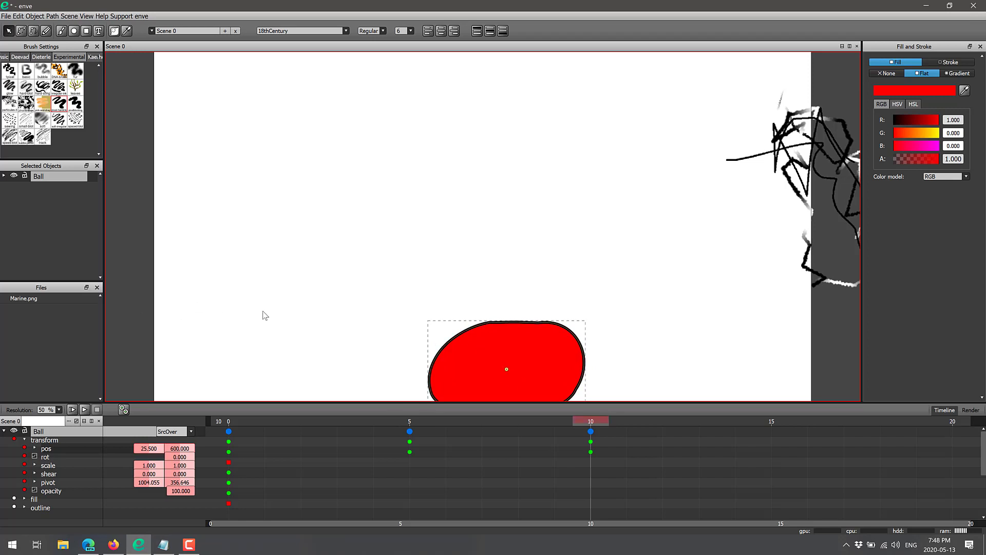
key(s)
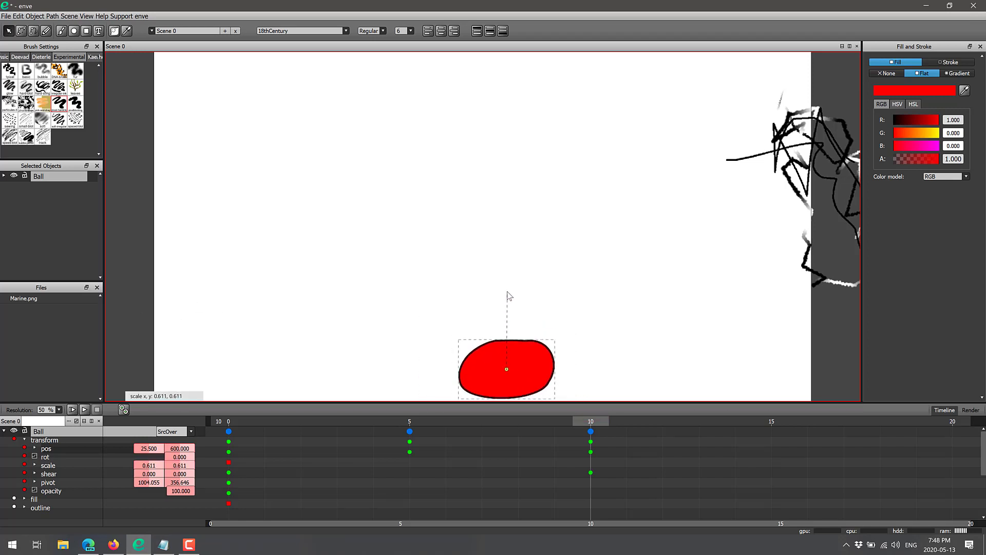
click(498, 375)
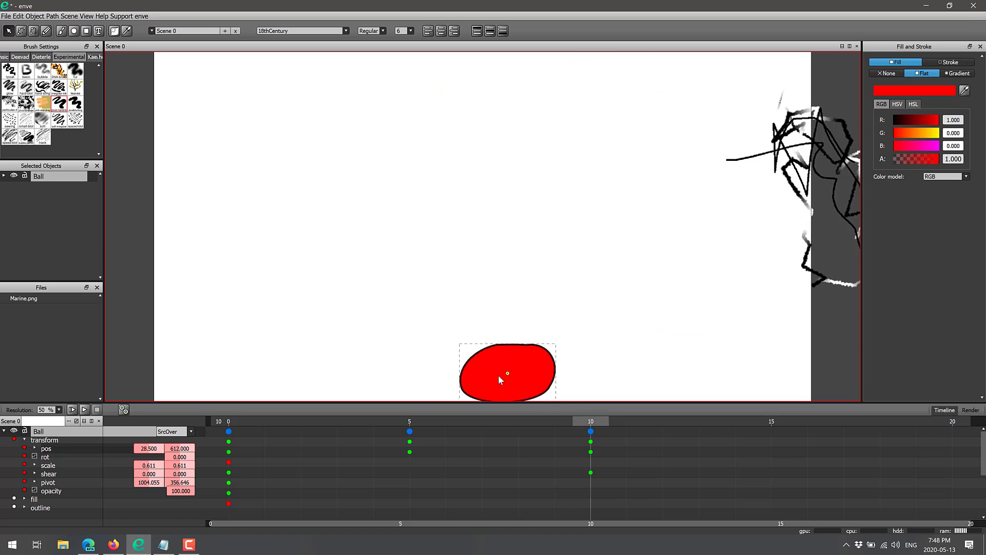
Step: Keyframe the Ball at centre, scale 0.91, frame 15; at top, scale 0.87, frame 20
click(772, 422)
key(g)
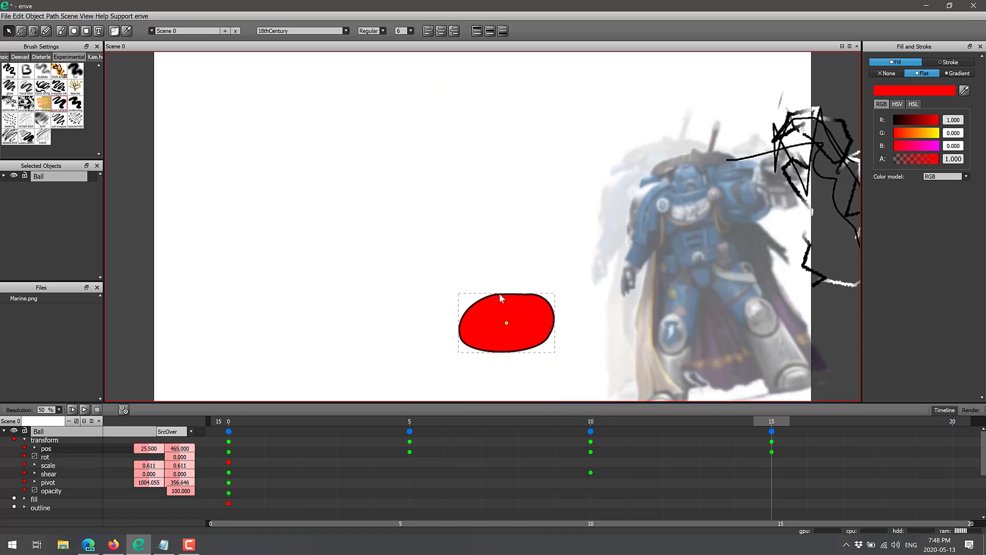
click(507, 274)
key(s)
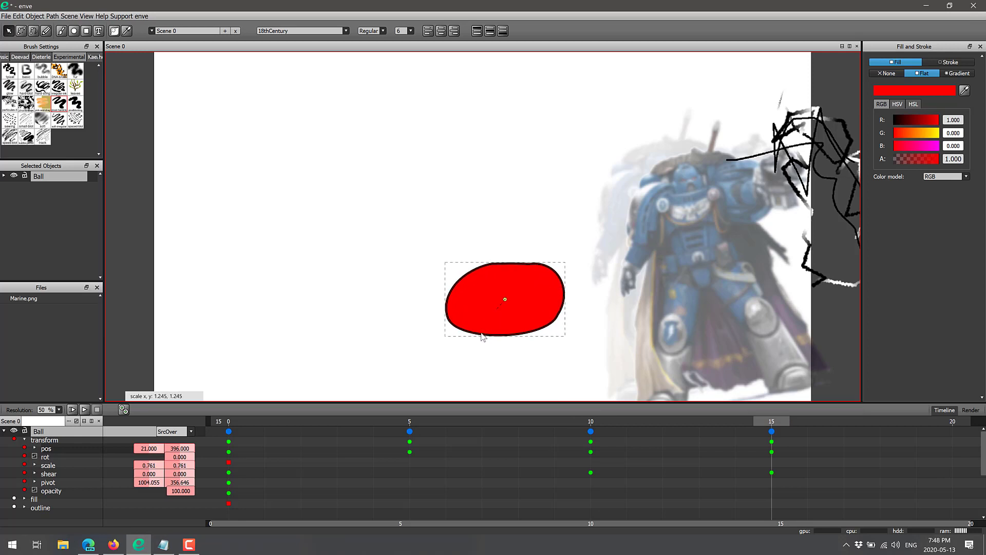
click(475, 349)
click(952, 421)
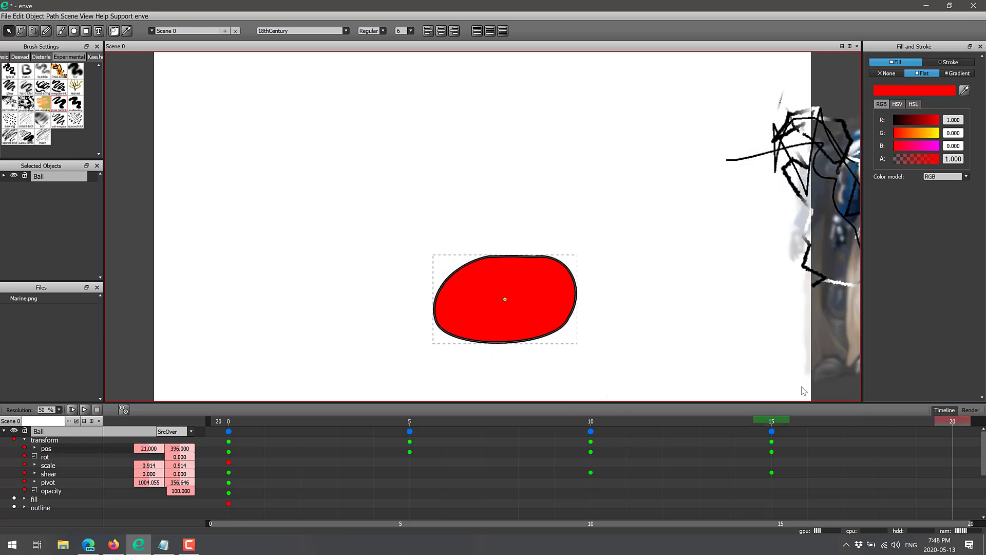
key(g)
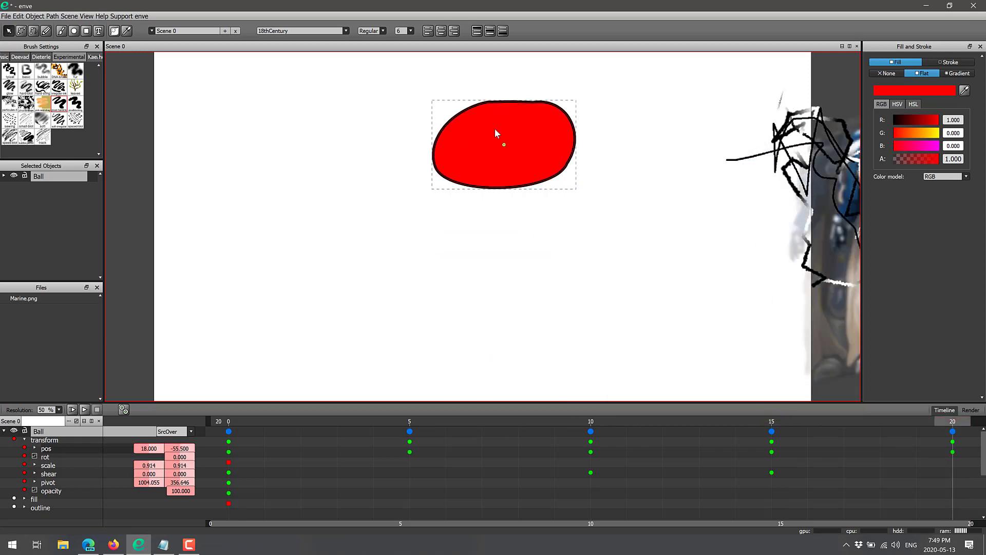
click(494, 126)
key(s)
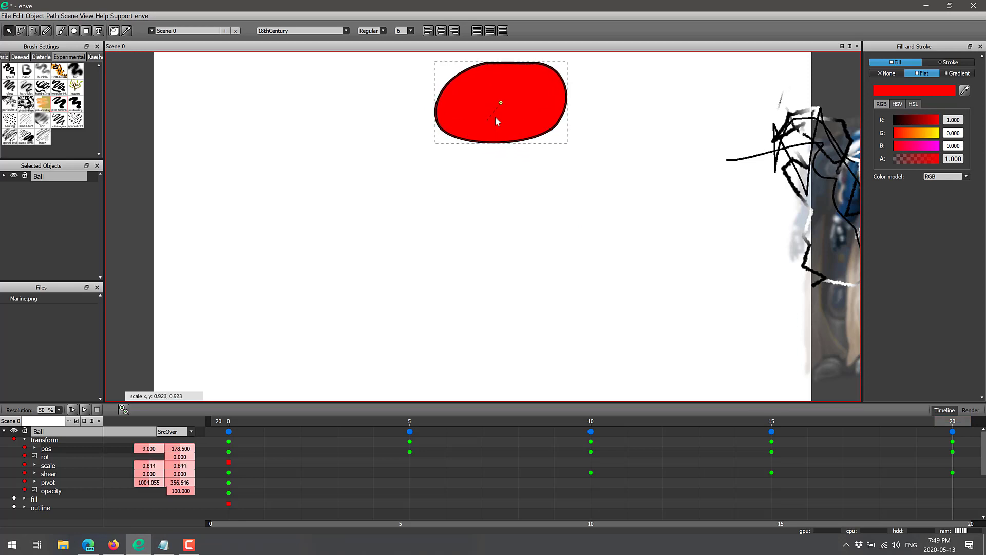
click(478, 330)
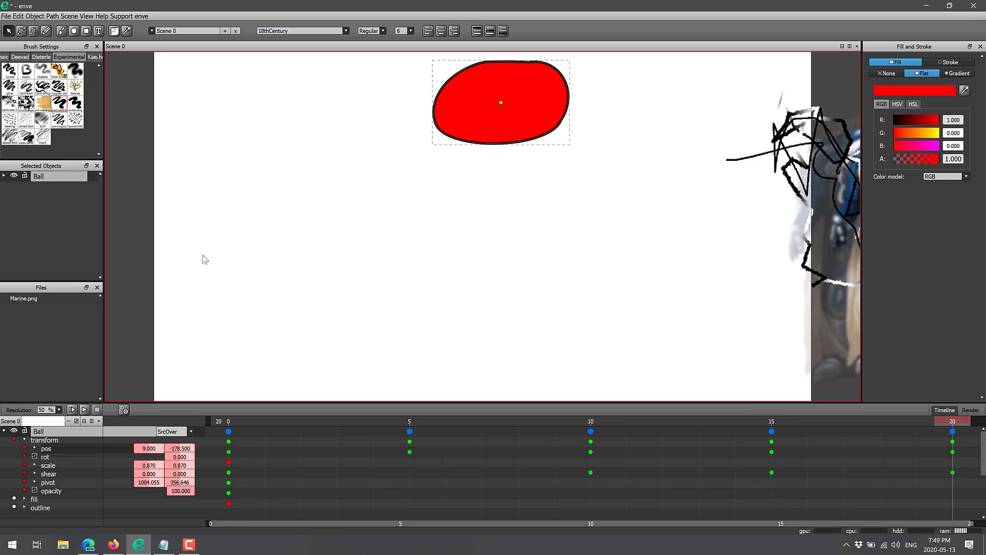
Step: Play the bouncing ball animation from frame 0 and rewind it
click(225, 421)
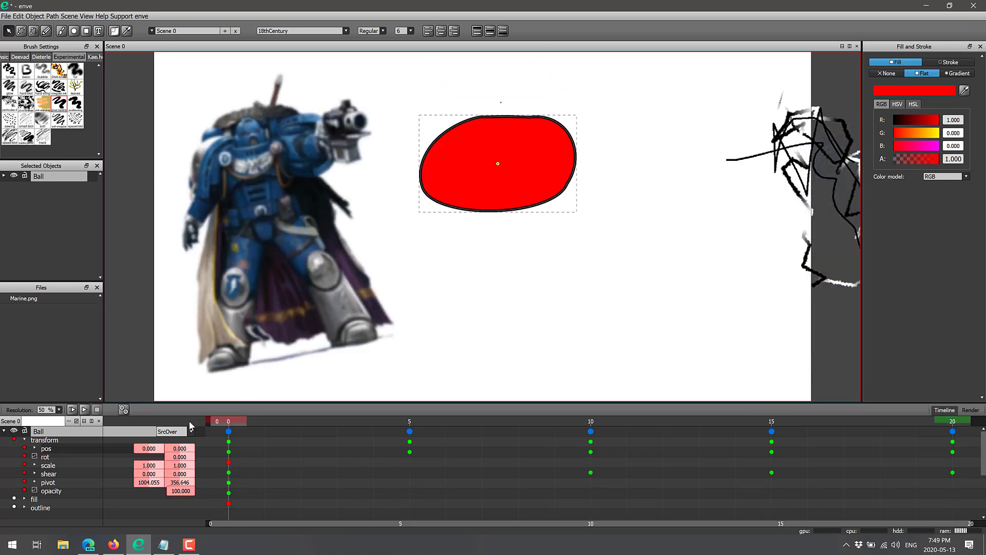
key(space)
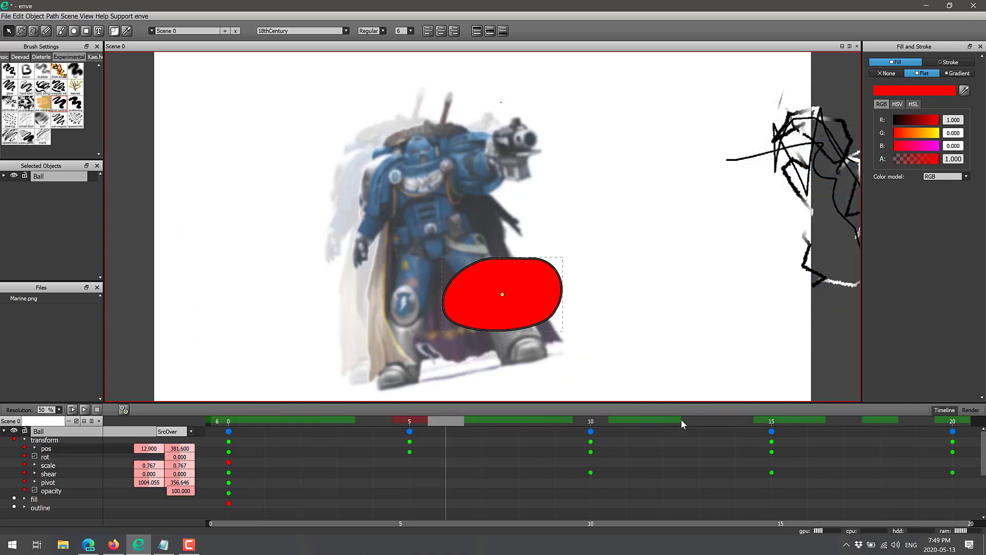
drag(705, 422, 228, 422)
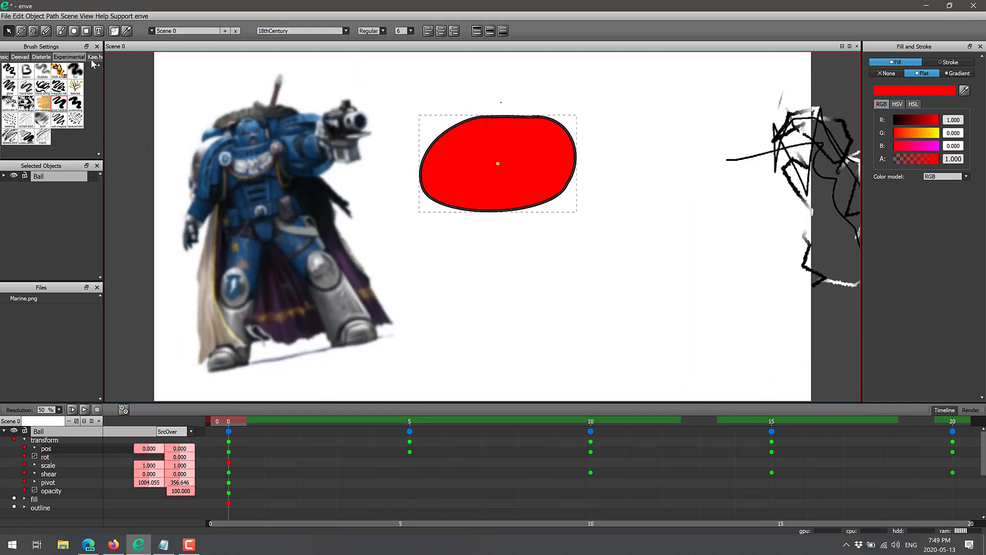
Step: Add a 'IT WORKS FAIRLY WELL' text object along the top of the canvas
click(98, 32)
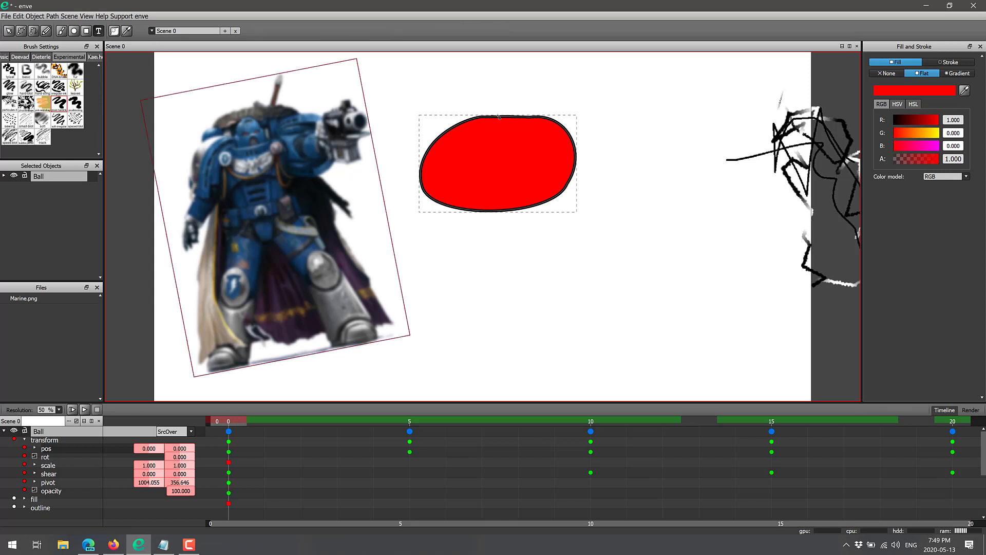
click(574, 99)
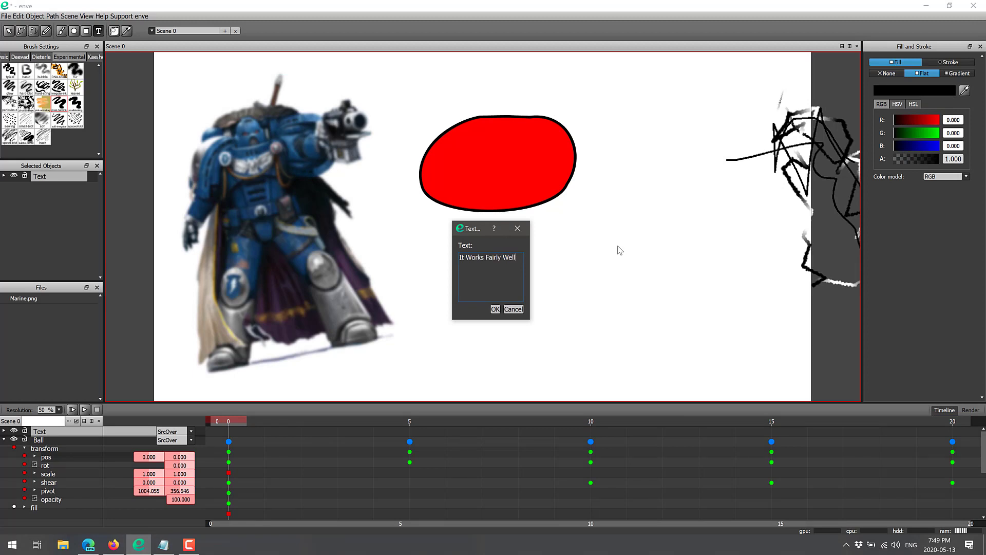
click(495, 309)
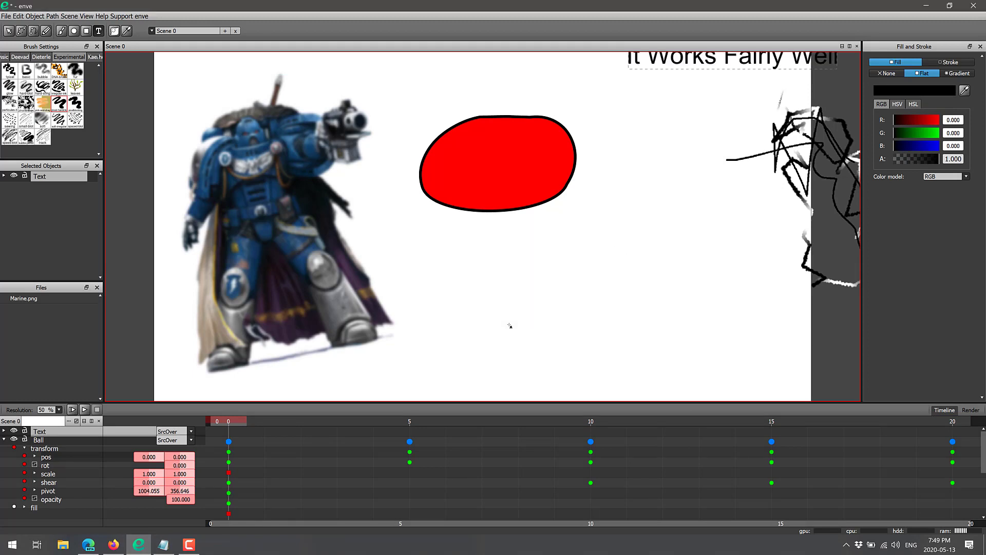
click(8, 30)
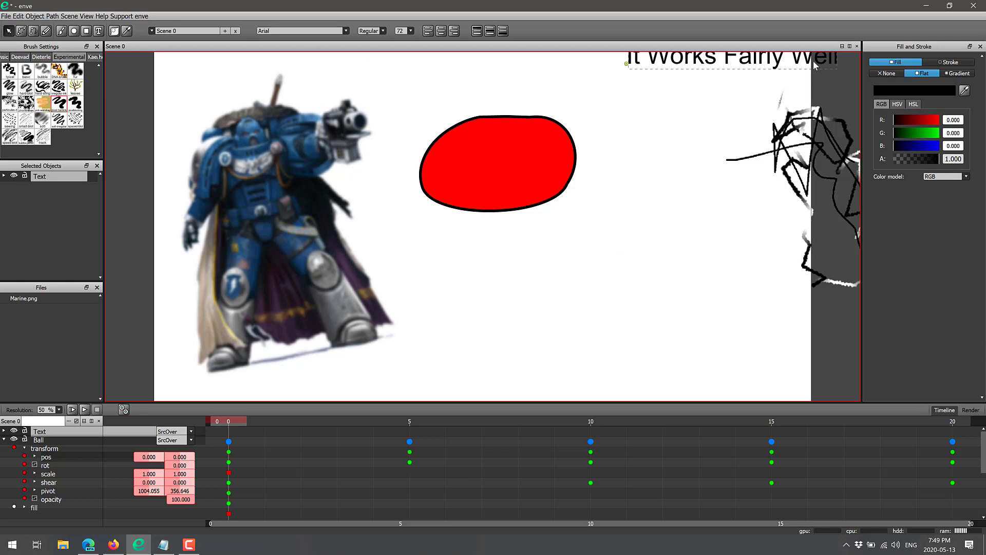
drag(763, 61, 680, 82)
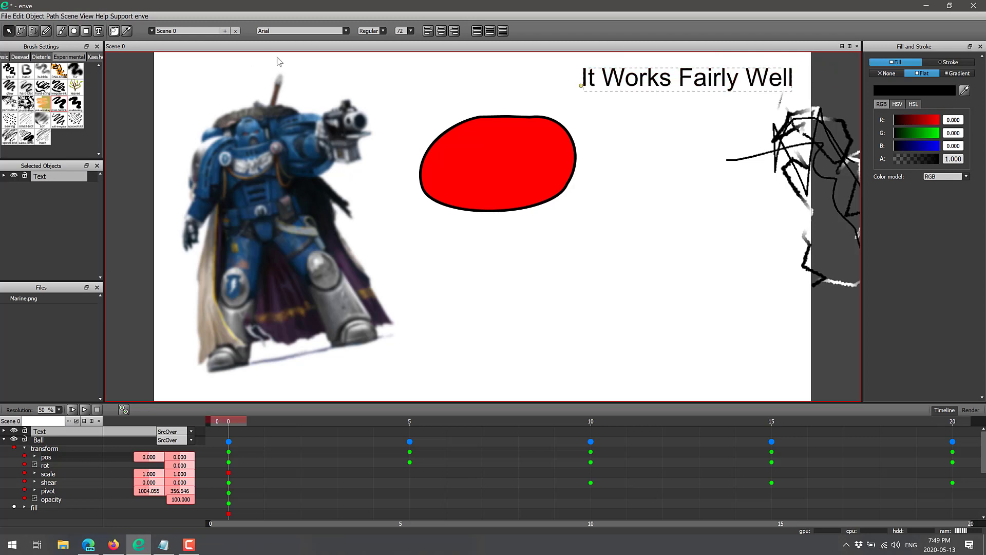
Step: Set the title's font to ArcadeClassic, right-align it, and place it above the marine and ball
click(344, 30)
click(307, 76)
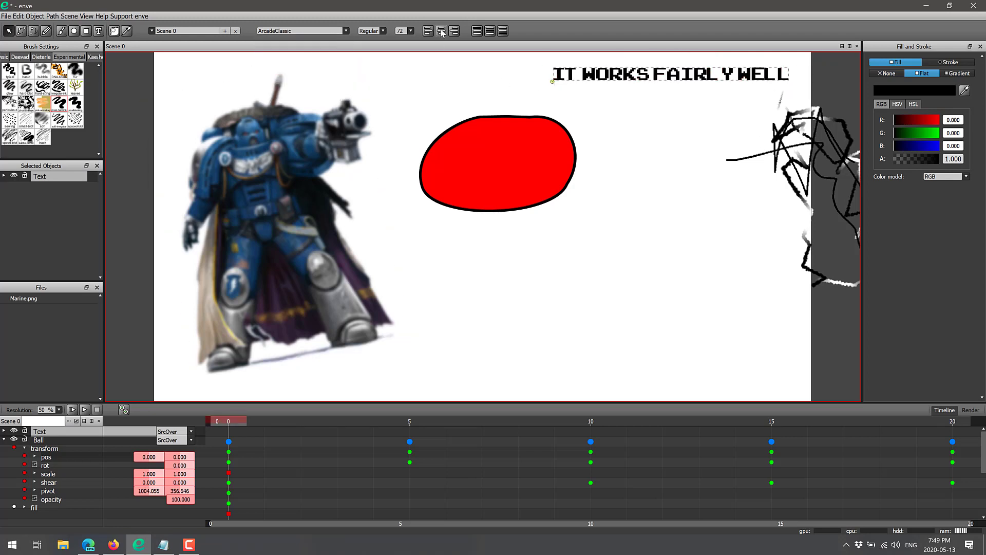
click(455, 32)
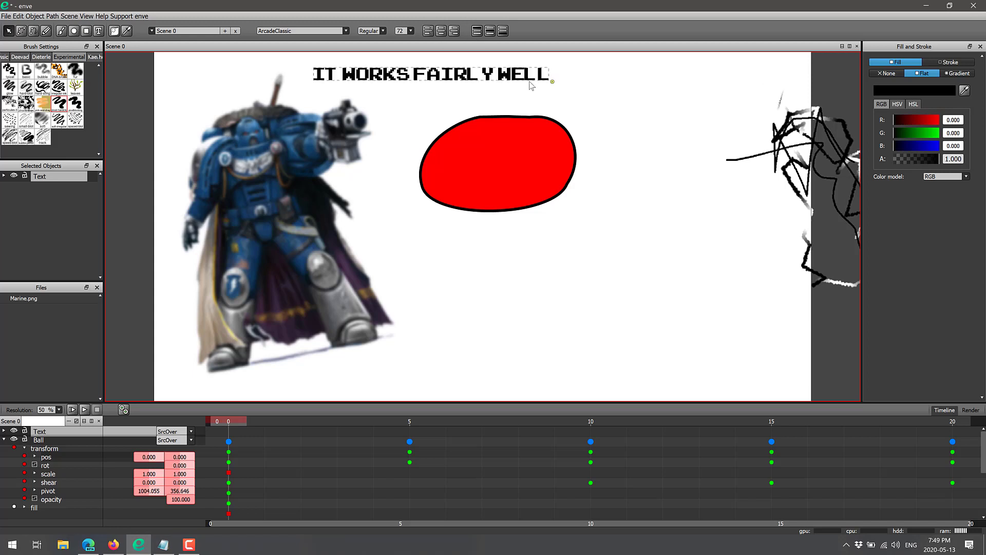
drag(450, 77, 677, 78)
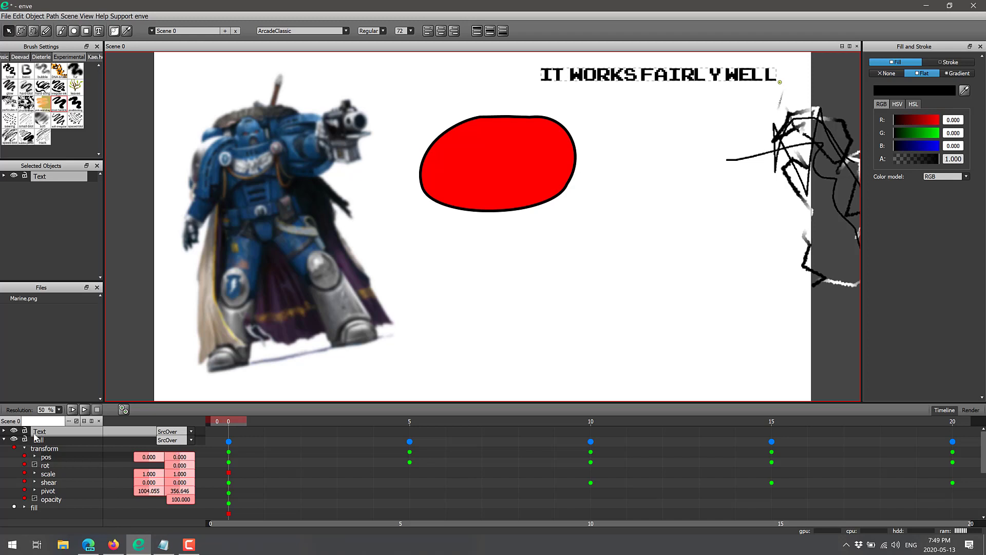
Step: Expand the Text layer's properties in the timeline and select its text property, then deselect the canvas
click(4, 431)
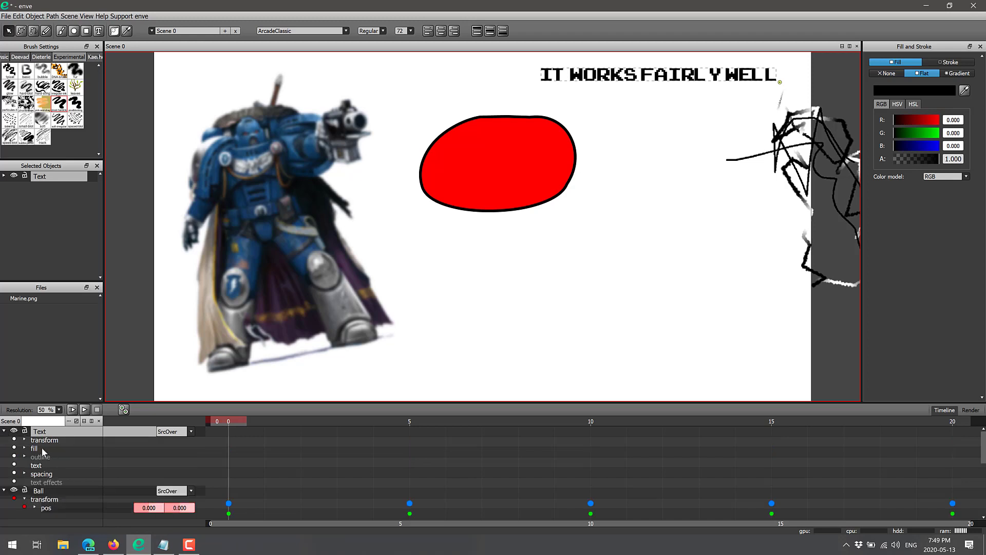
click(42, 465)
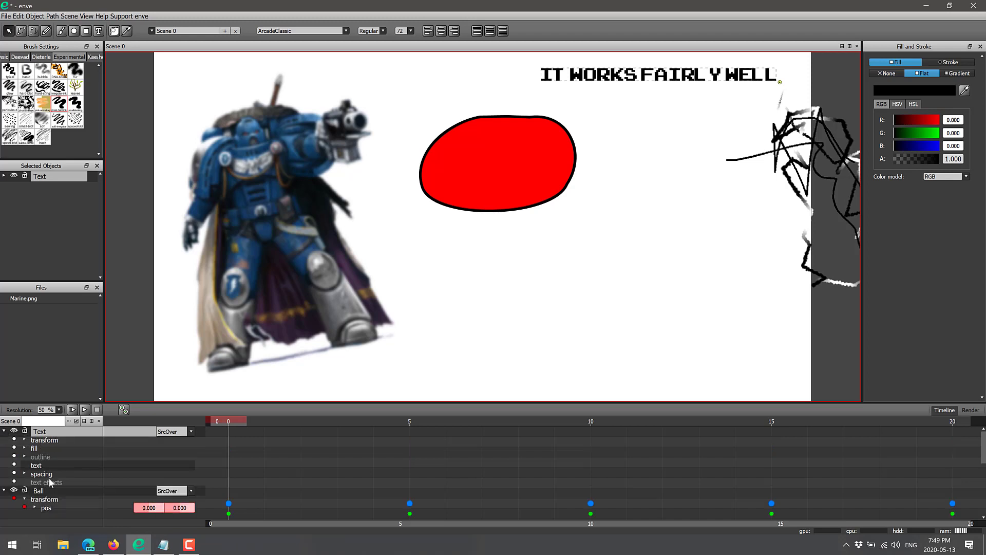
click(309, 289)
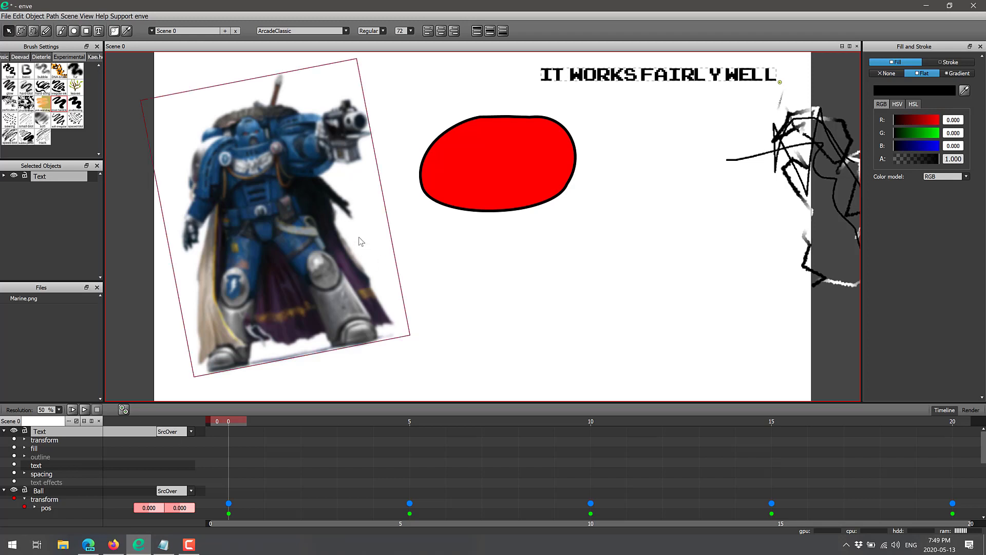
click(541, 277)
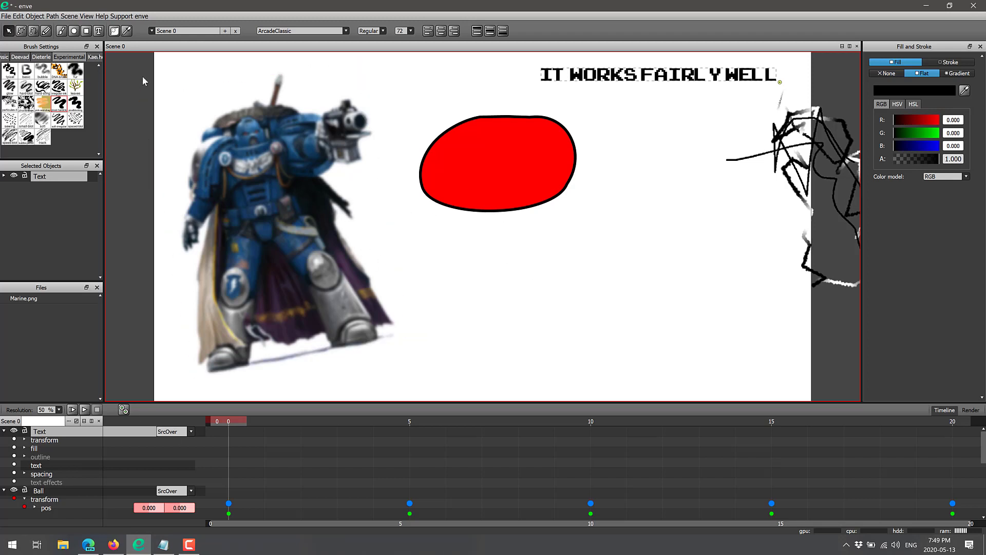
Step: Browse the menus without choosing anything, then select the Paint Brush tool with Brush Settings shown
click(102, 16)
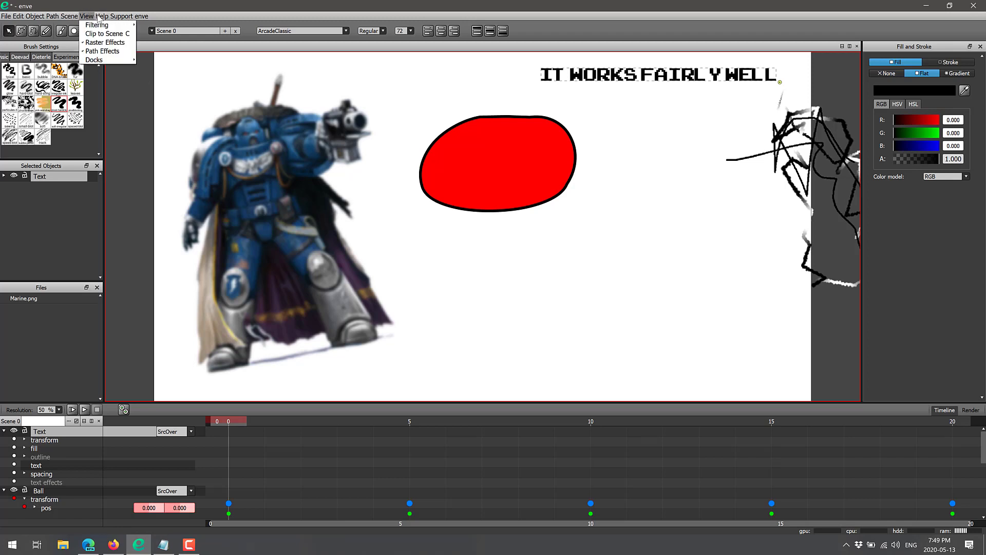
mouse_move(86, 17)
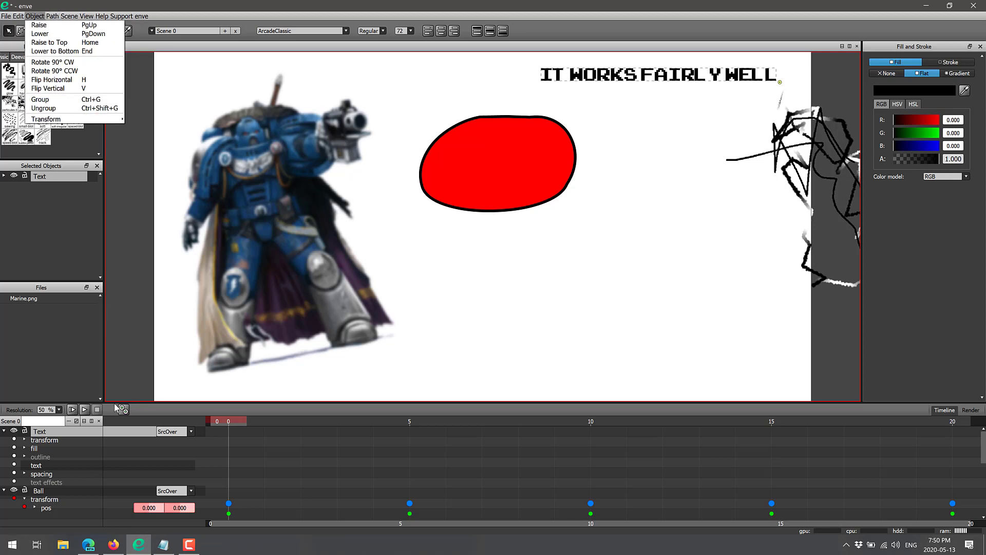
click(141, 154)
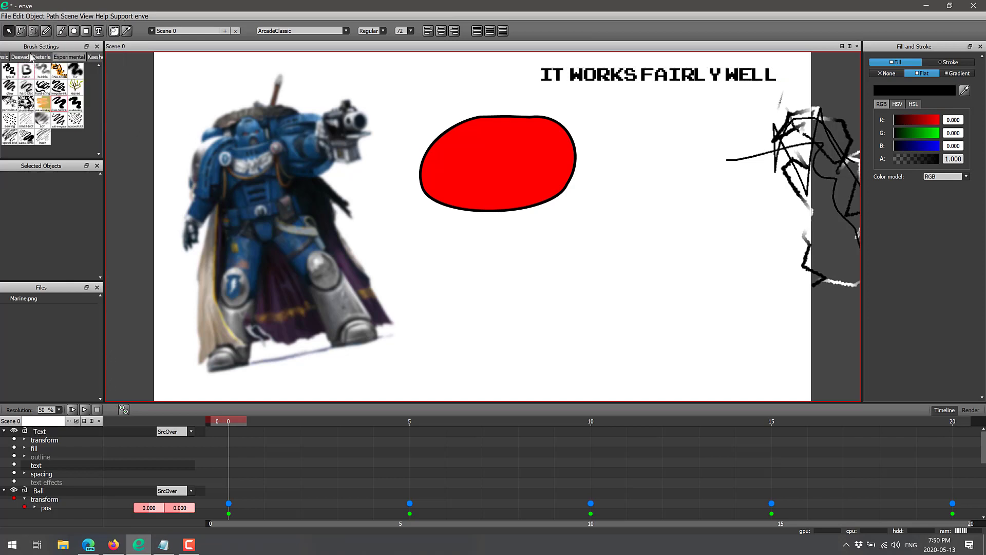
click(61, 31)
click(131, 412)
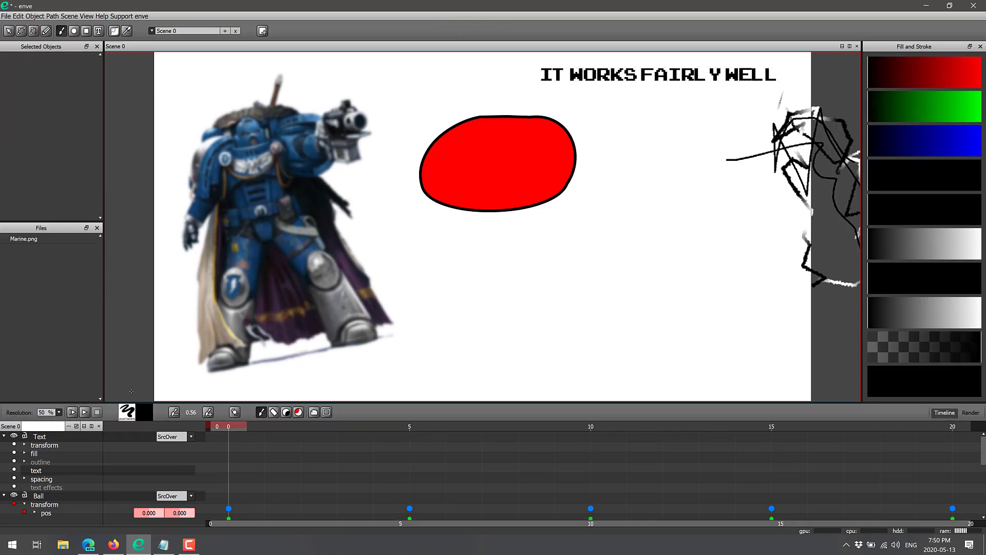
click(131, 412)
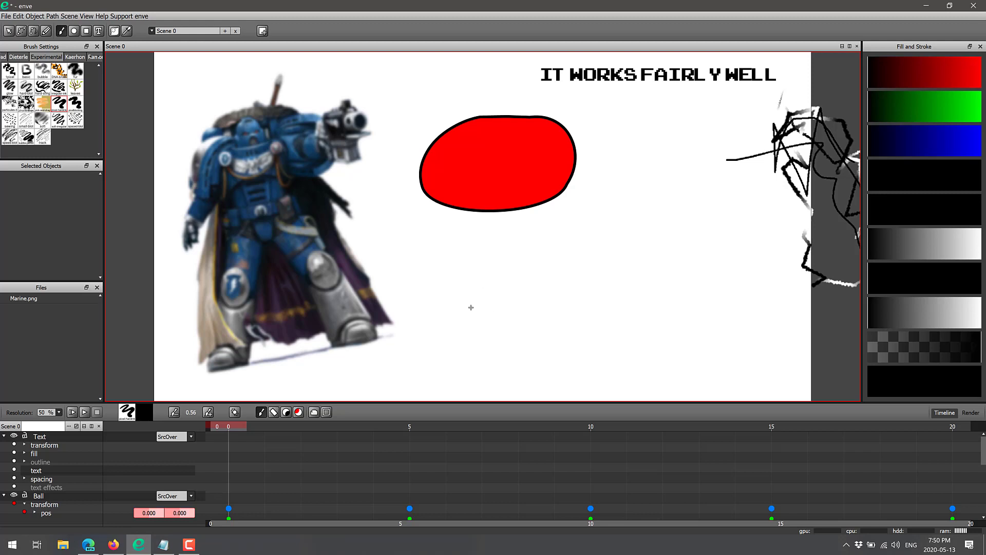
Step: Show the render queue and add Scene 0 to it
click(971, 412)
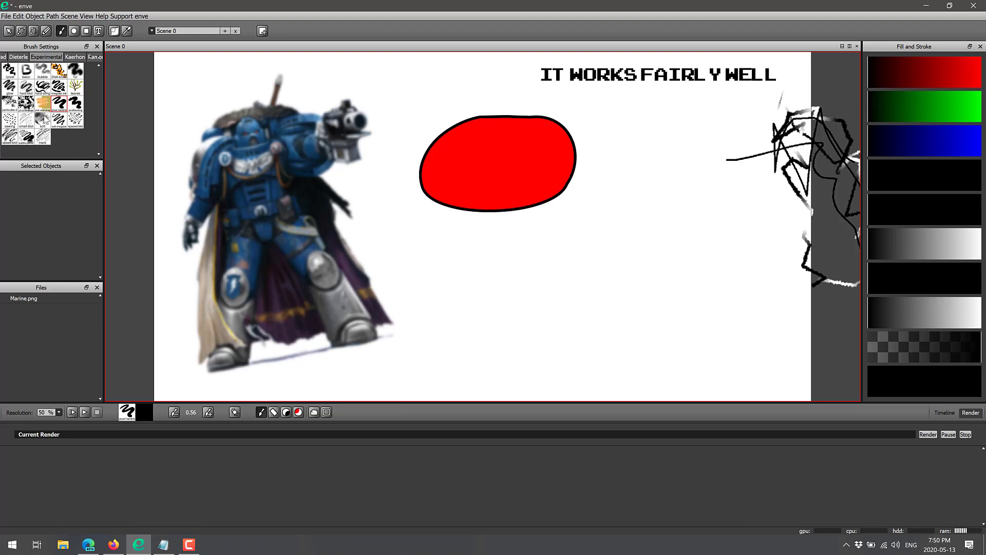
click(6, 16)
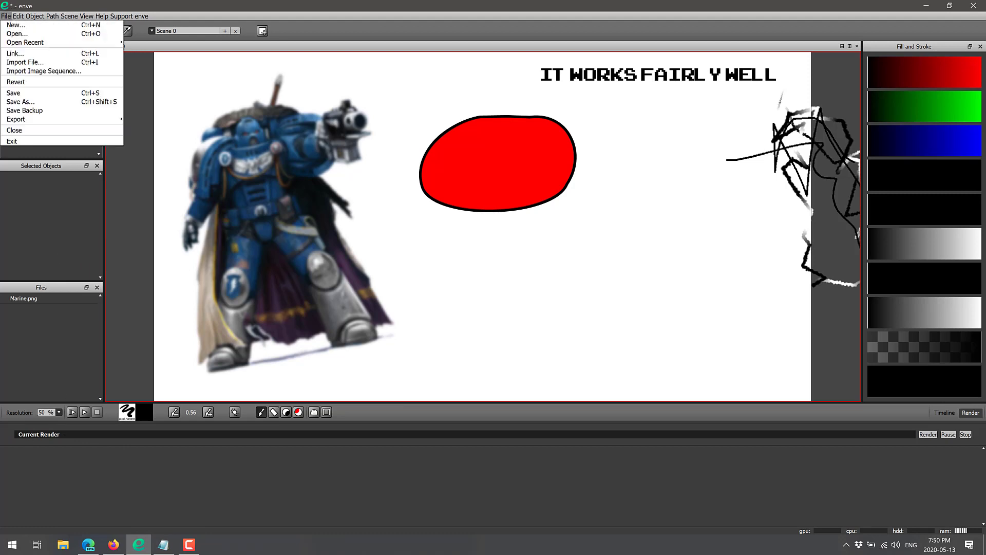
key(F10)
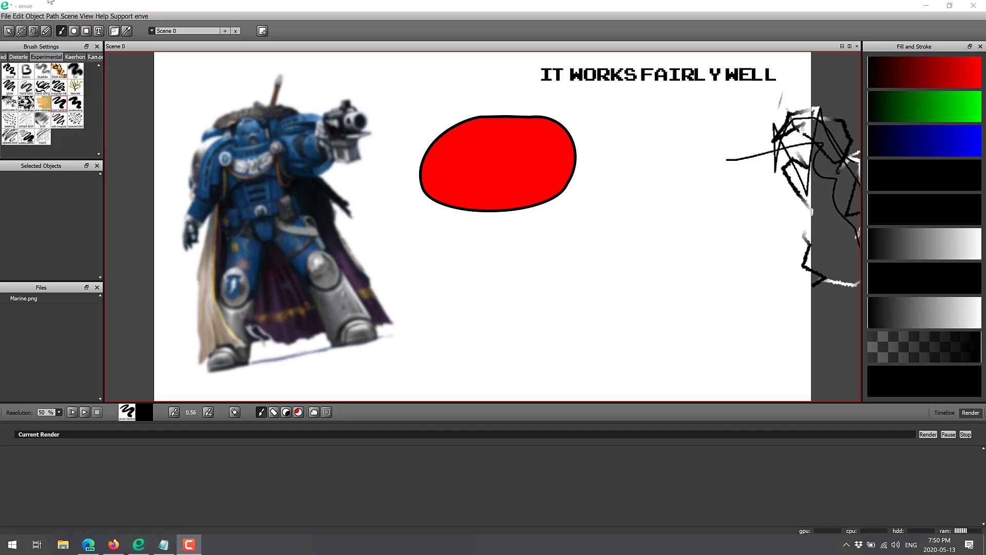
click(69, 16)
click(82, 44)
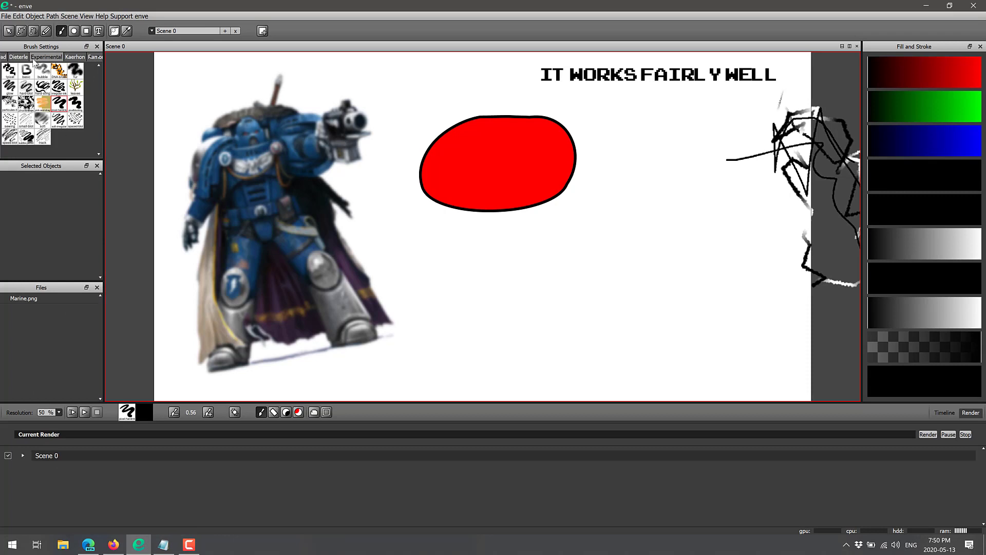
Step: Switch the canvas view back to Scene 0 and expand its render job
click(225, 31)
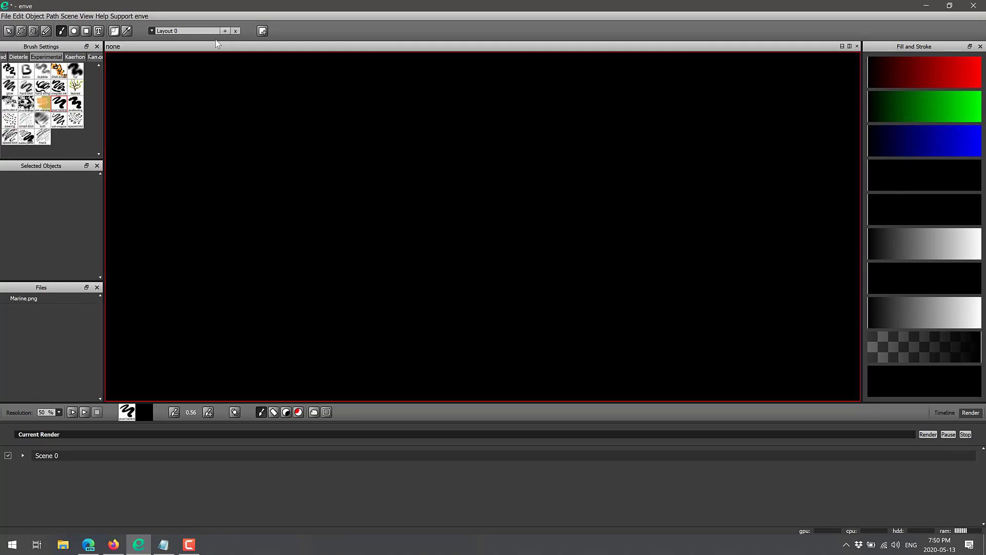
click(152, 31)
click(201, 44)
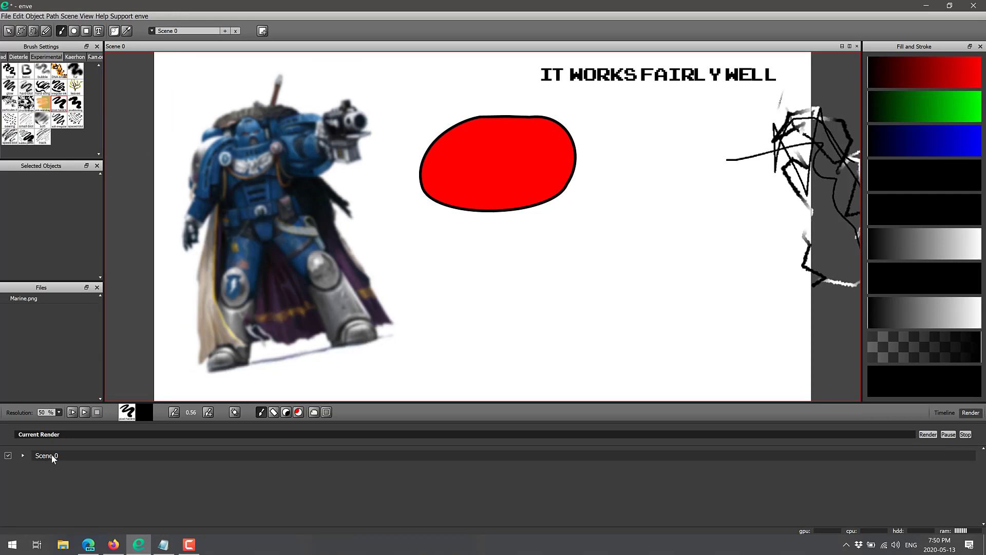
click(22, 455)
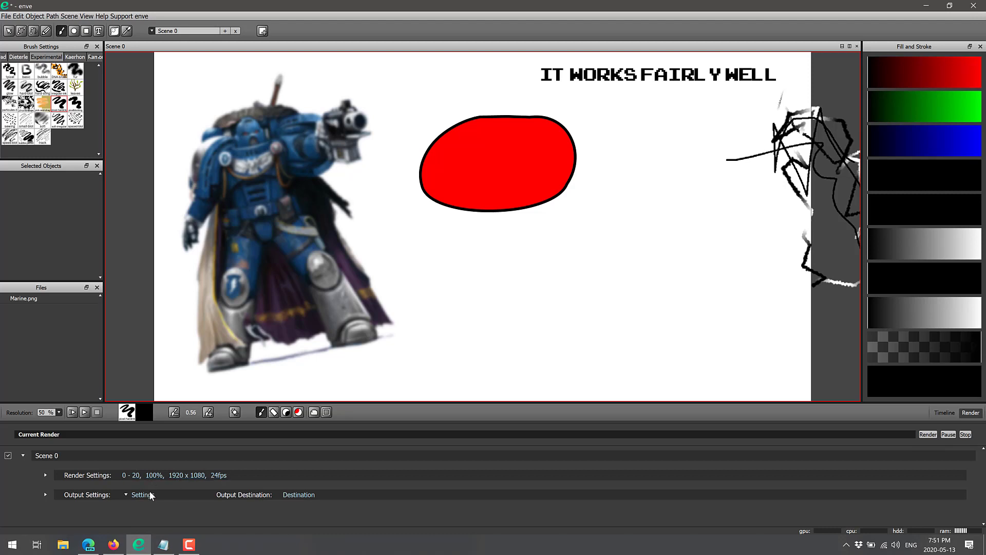
Step: Expand the render settings and output settings details of the Scene 0 job
click(45, 475)
scroll(57, 471, down, 2)
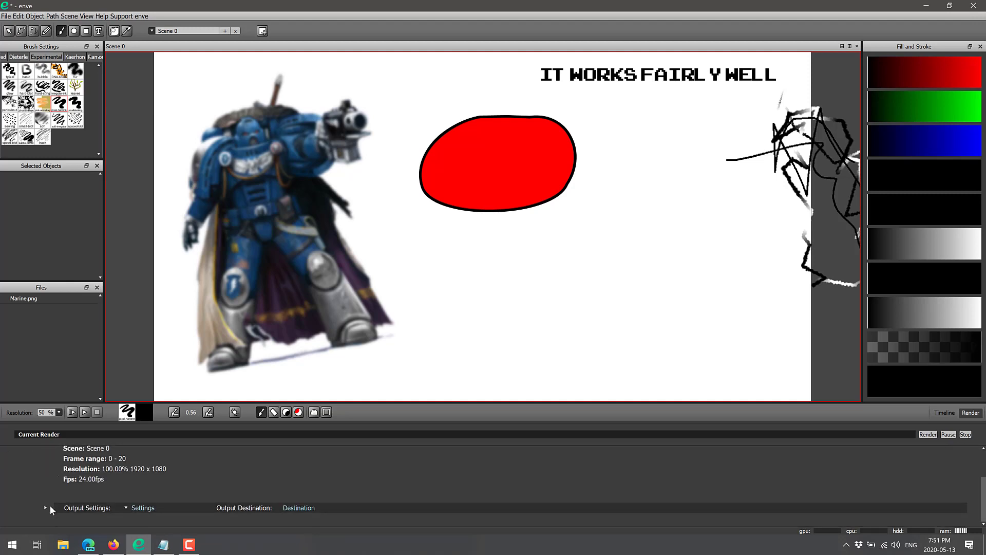
click(45, 507)
scroll(132, 485, down, 1)
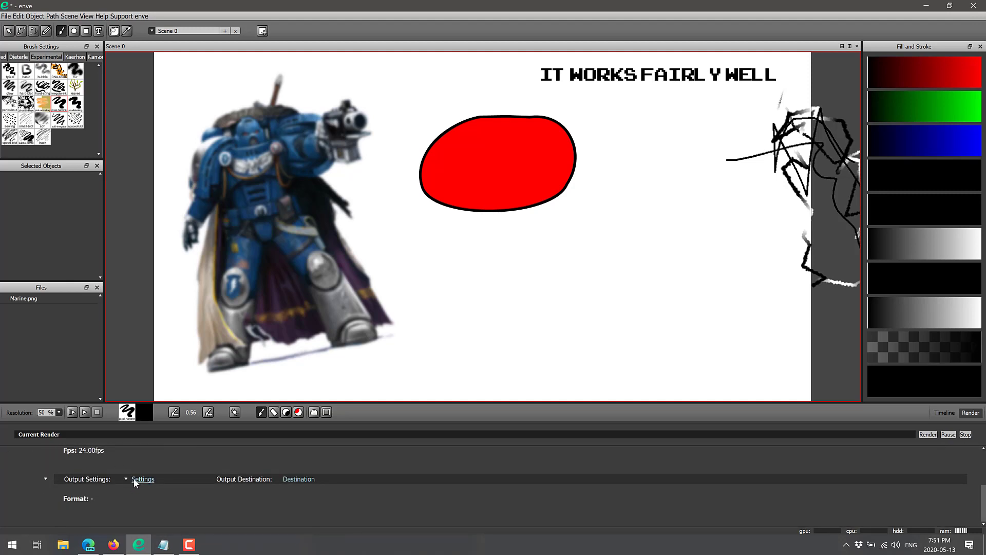
Step: Set the output format to MP4 (MPEG-4 Part 14) with the libx264 H.264 video codec
click(137, 479)
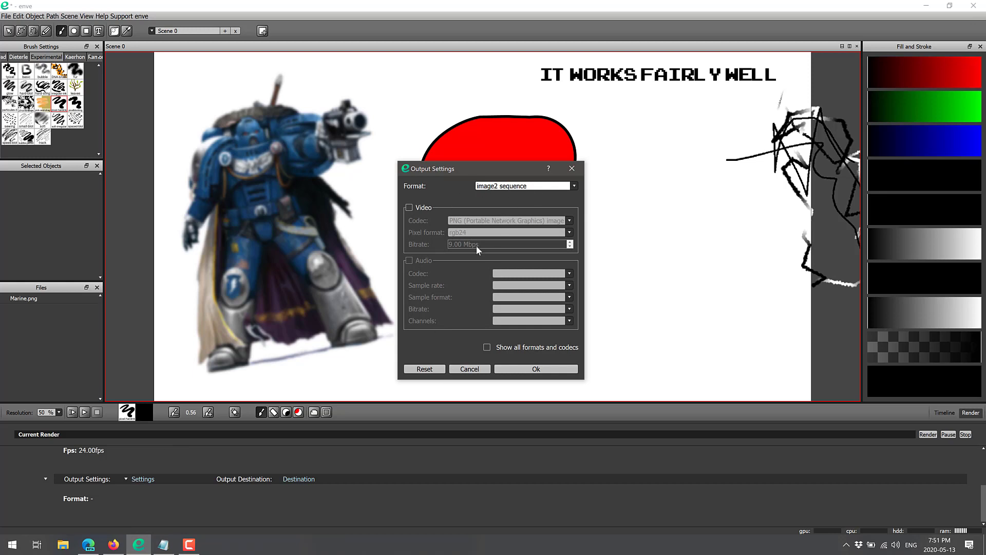
click(575, 187)
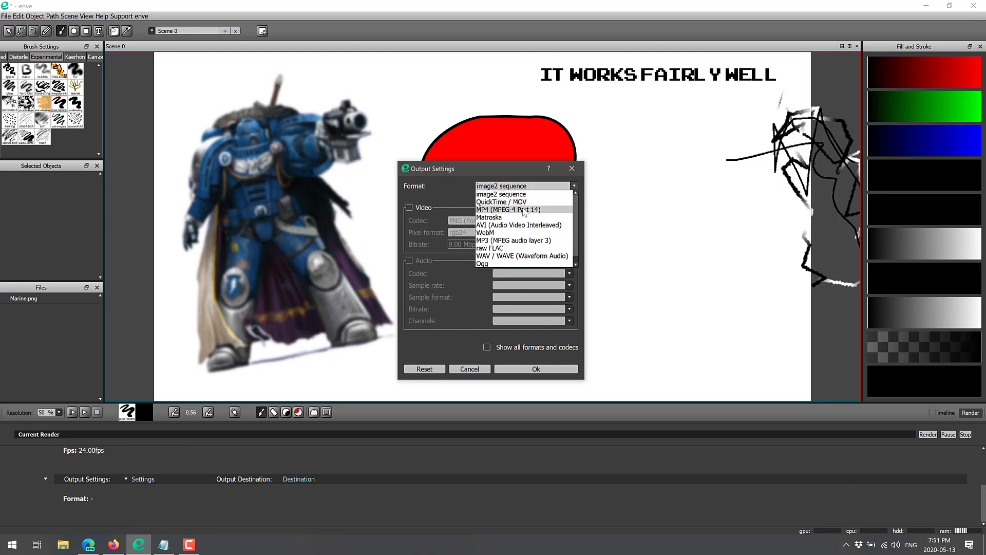
click(524, 210)
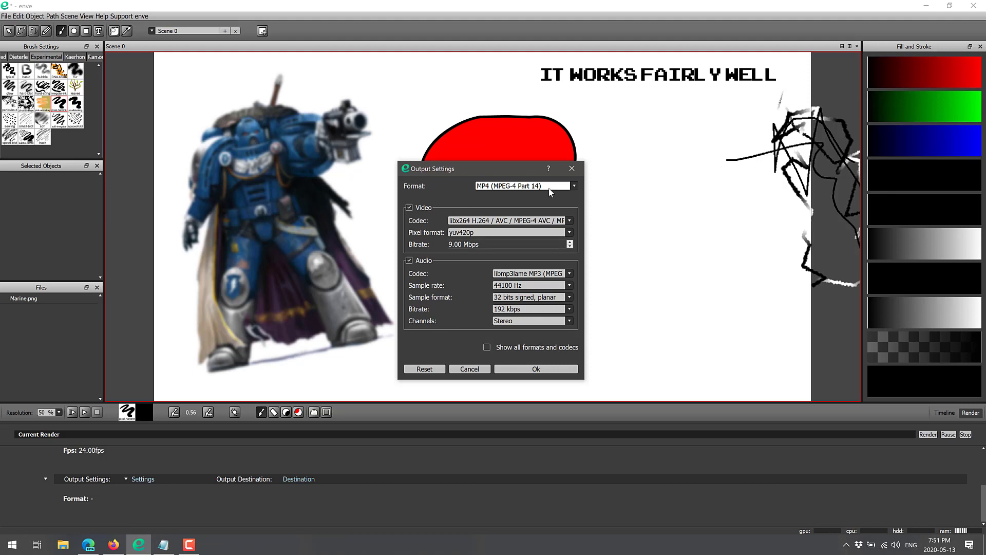
click(524, 186)
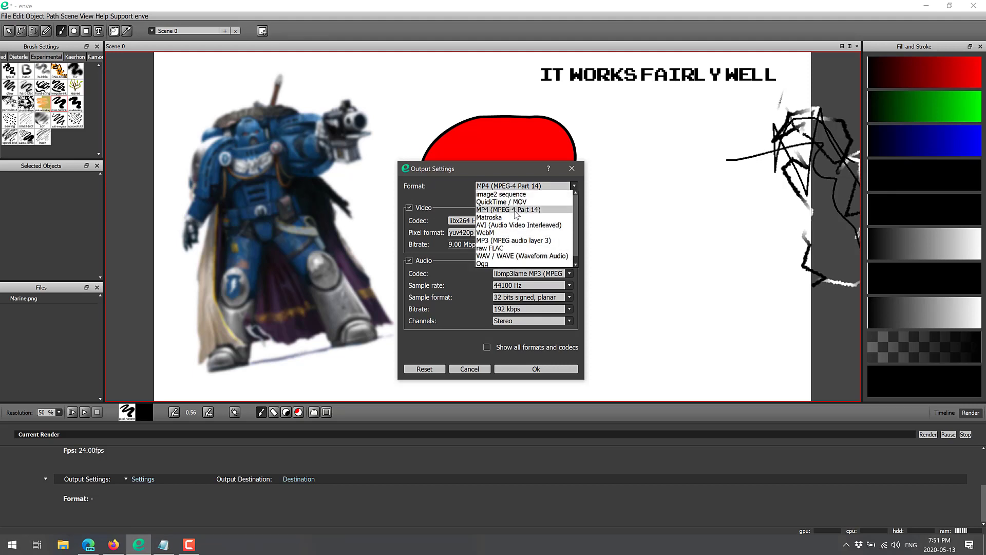
click(516, 209)
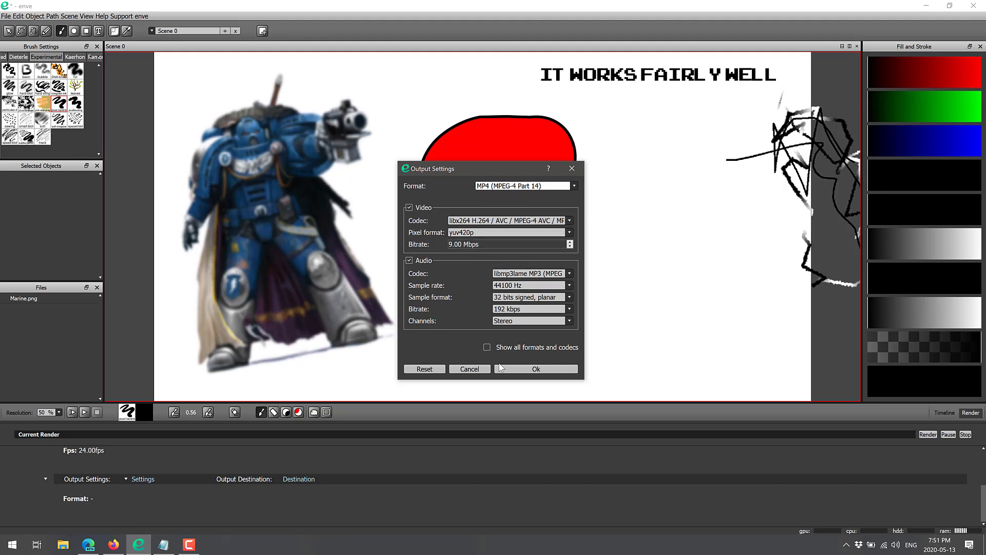
click(569, 219)
click(472, 210)
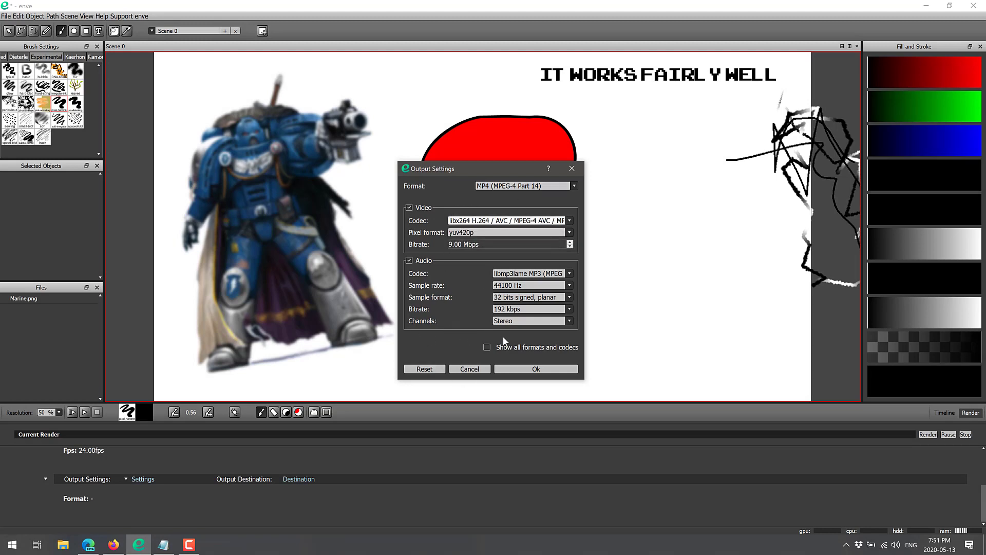
click(529, 369)
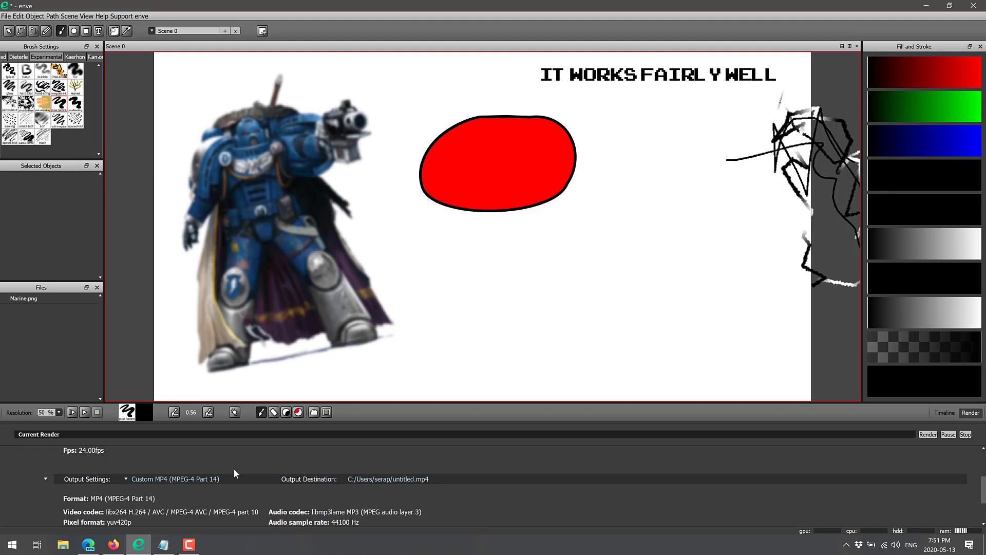
Step: Choose C:\temp as the output destination folder
click(417, 480)
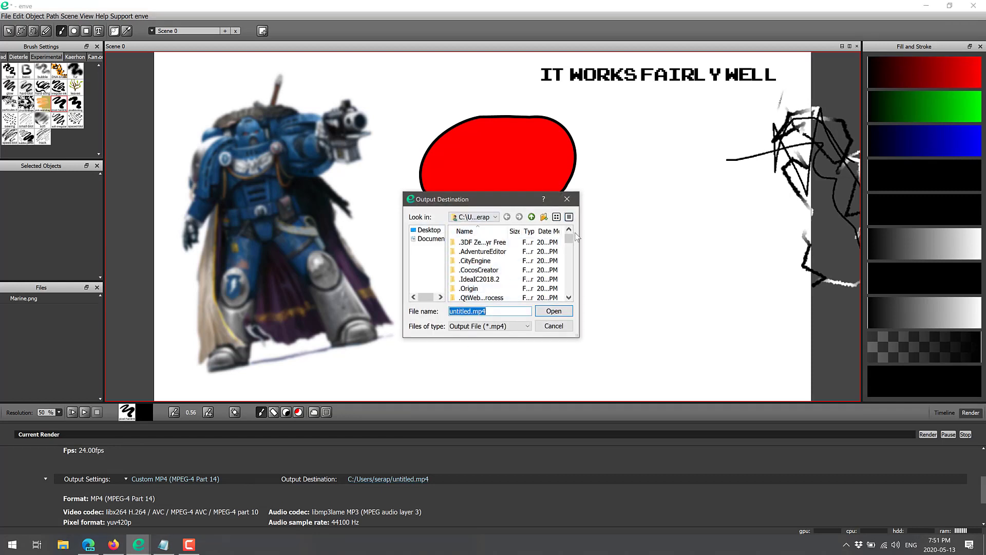
click(483, 218)
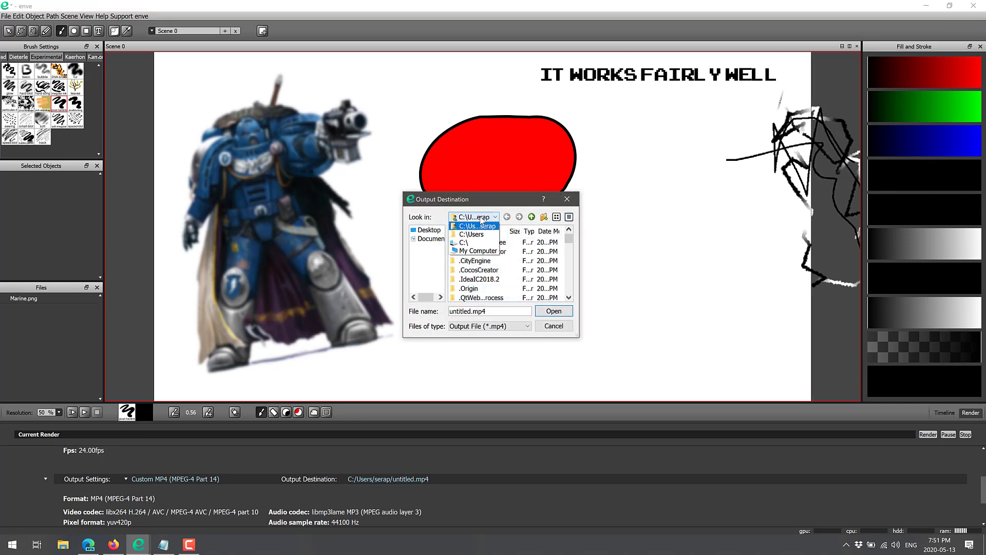
click(481, 241)
scroll(469, 277, down, 2)
double_click(465, 289)
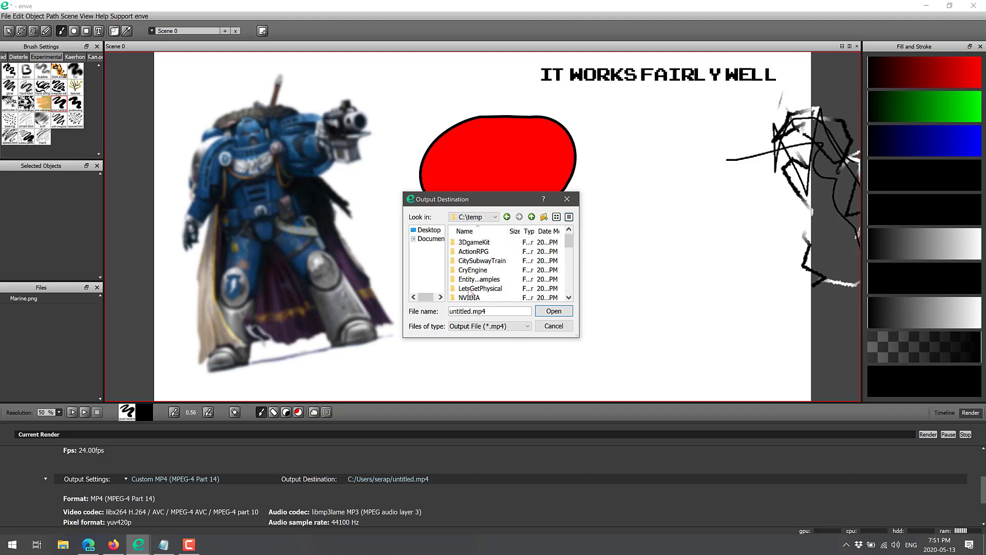
Step: Name the output SpaceMarineBallMovie.mp4 and start rendering
triple_click(527, 308)
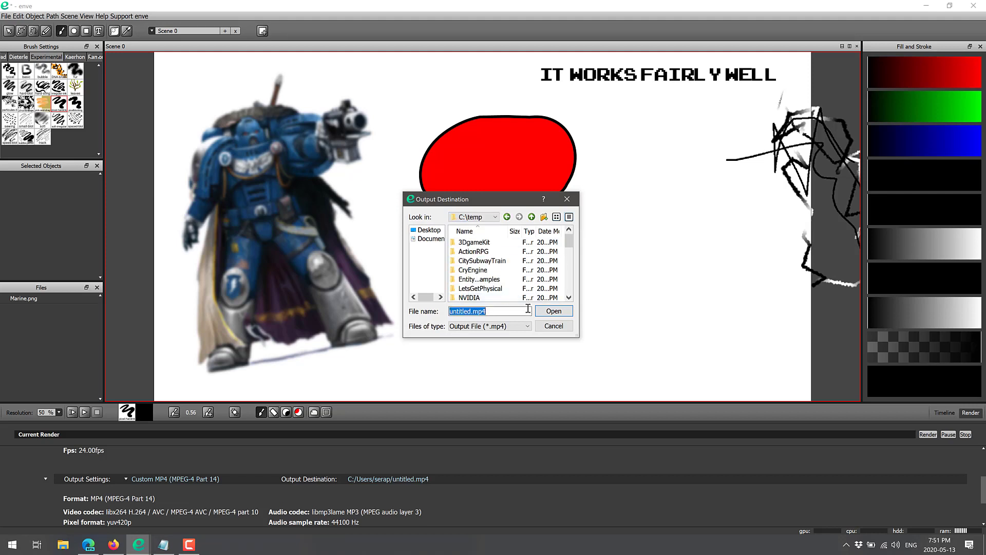
text(SpaceMarineBallMovie)
key(Return)
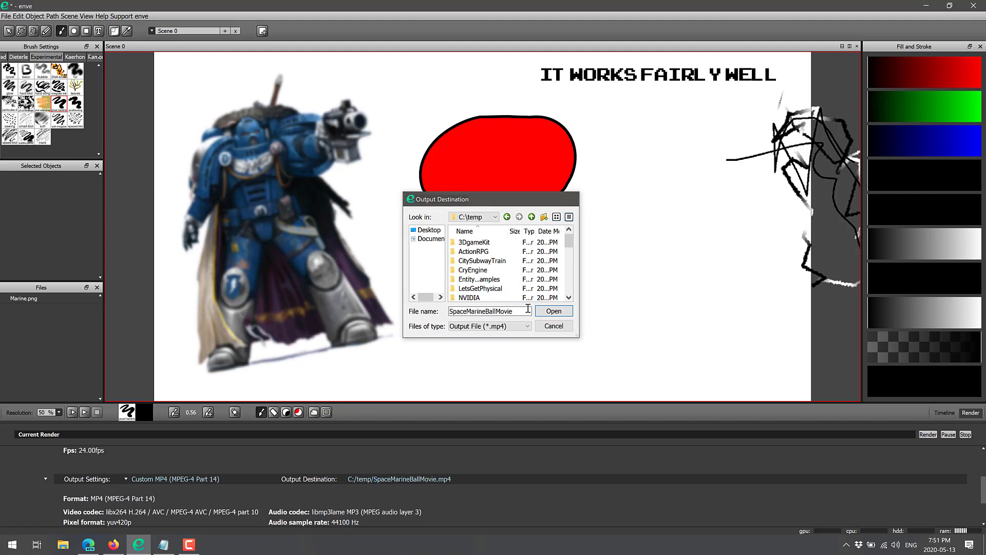
click(928, 434)
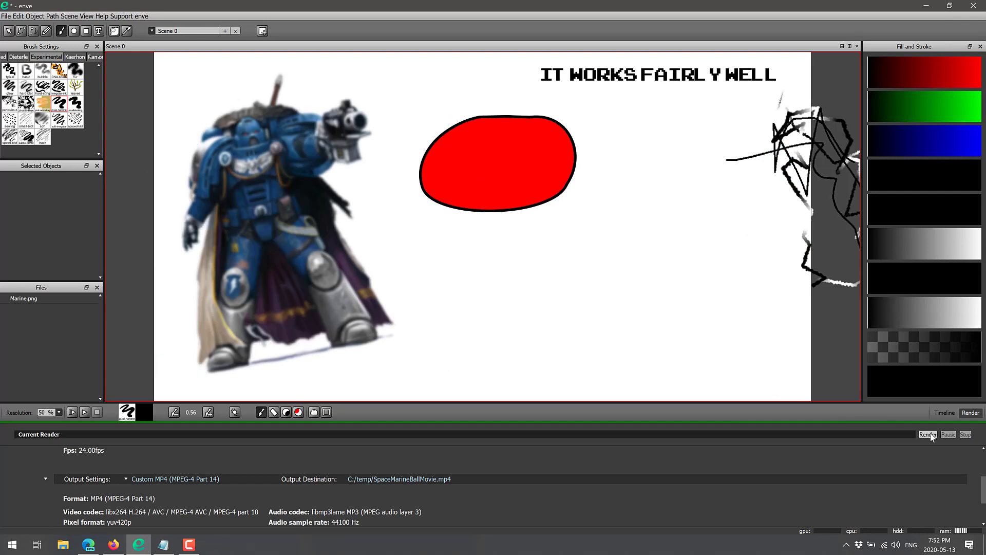
Step: Browse to C:\temp in File Explorer and play SpaceMarineBallMovie.mp4
click(66, 546)
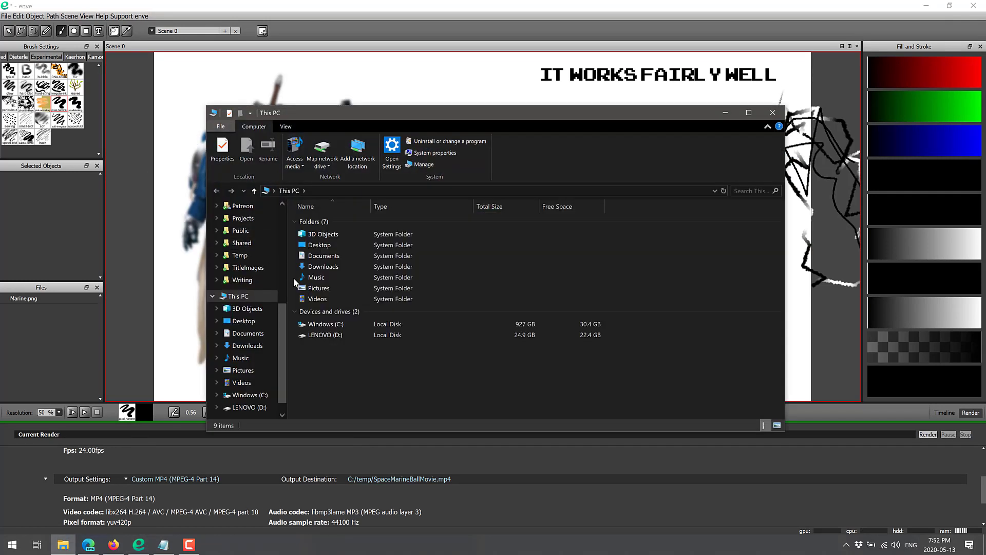
double_click(316, 317)
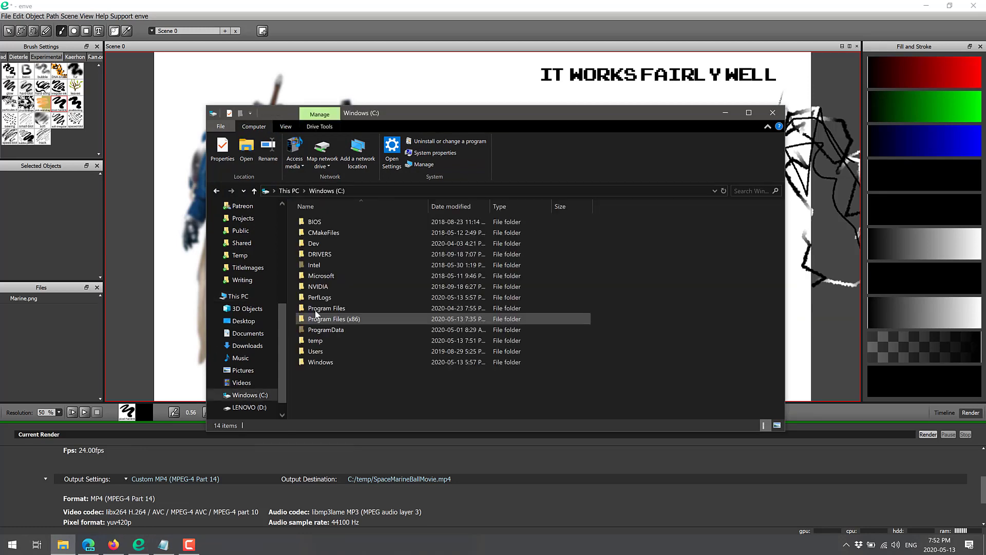
double_click(316, 340)
scroll(489, 326, down, 5)
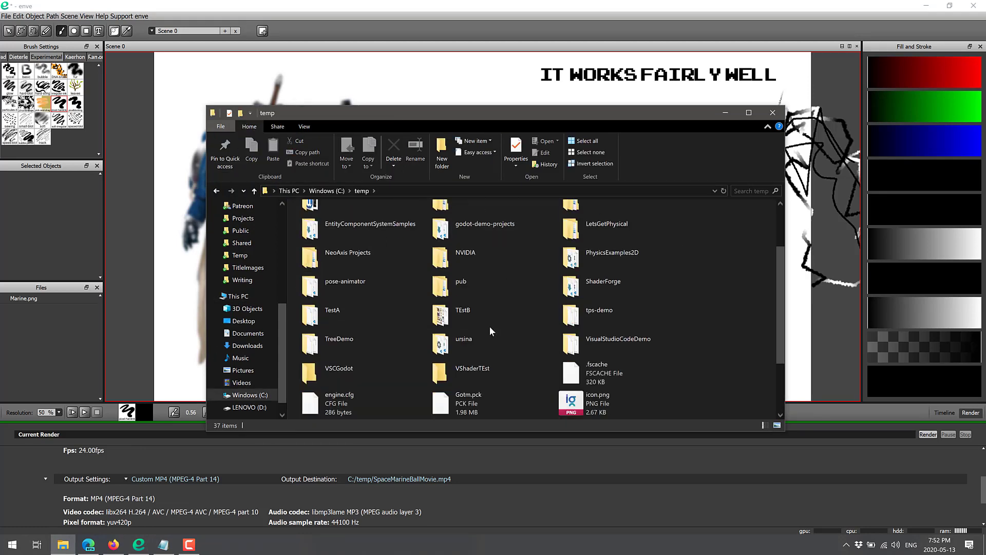
double_click(479, 350)
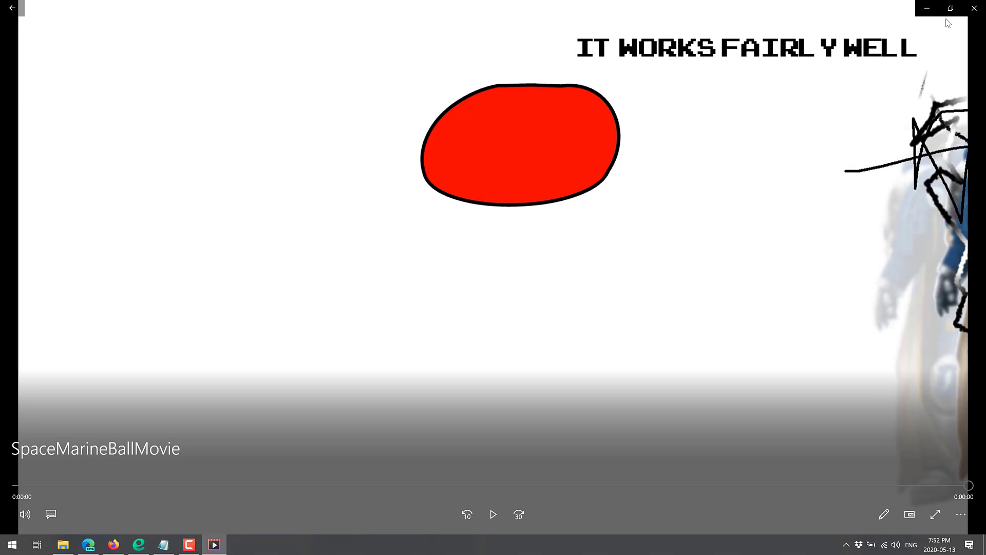
Step: Close Movies & TV after playback and bring the enve window back to the front
click(974, 8)
click(422, 45)
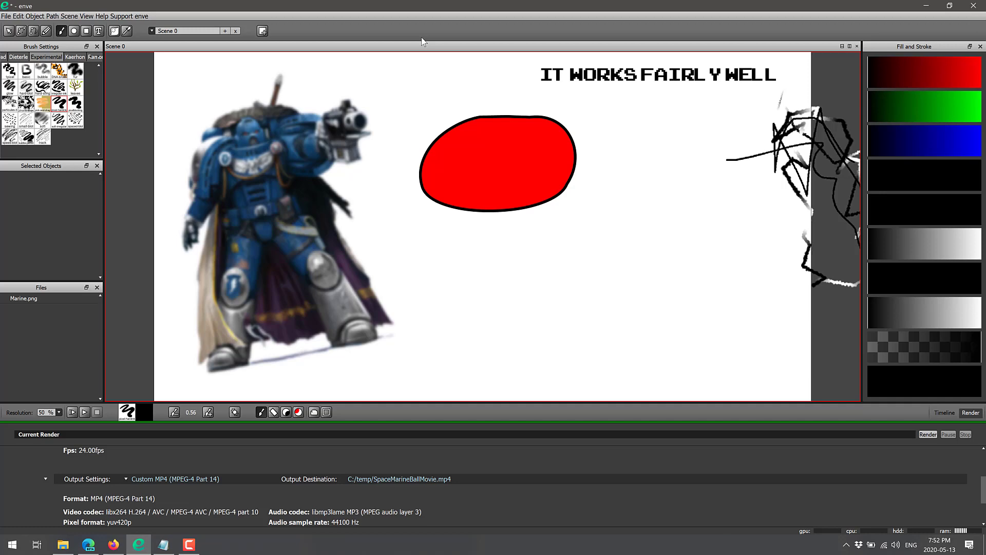
Step: Switch to the browser and scroll through the enve README's Linux and Windows build instructions
key(alt+Tab)
key(alt+Tab)
key(alt+Tab)
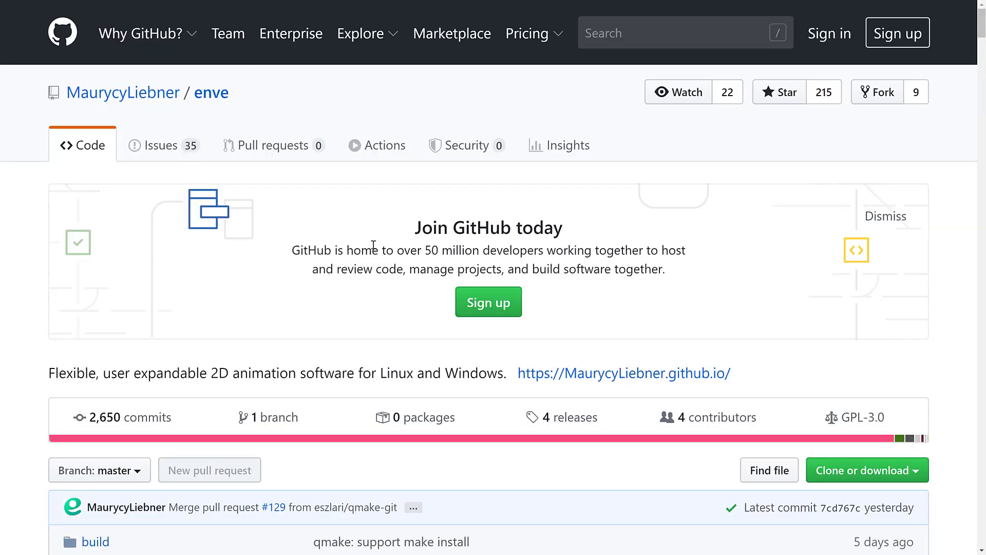
scroll(433, 220, down, 15)
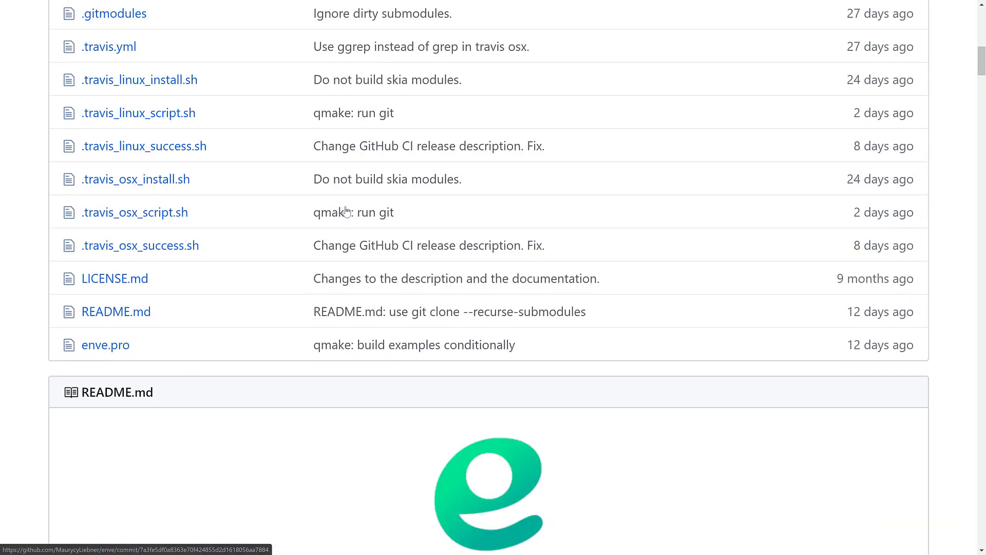
scroll(347, 212, down, 15)
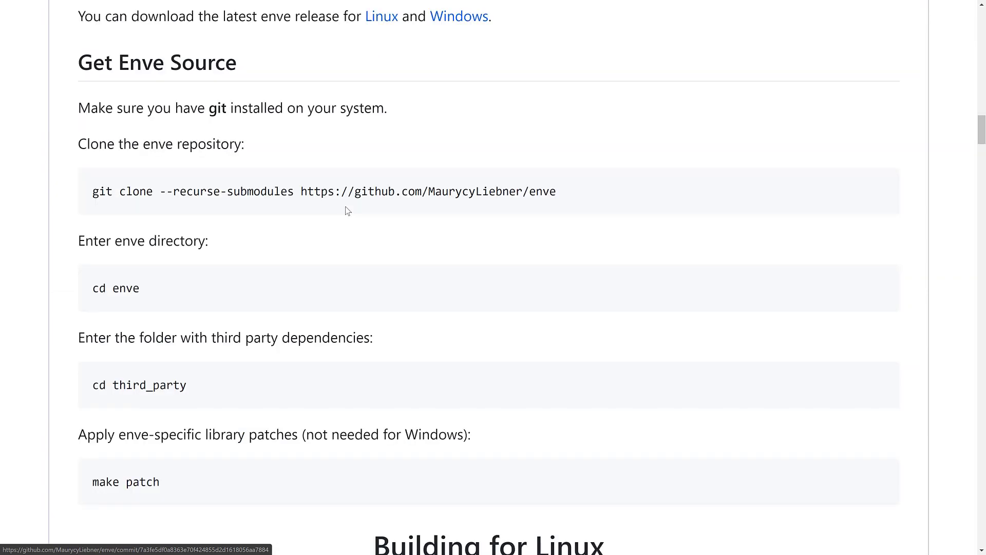
scroll(348, 204, down, 6)
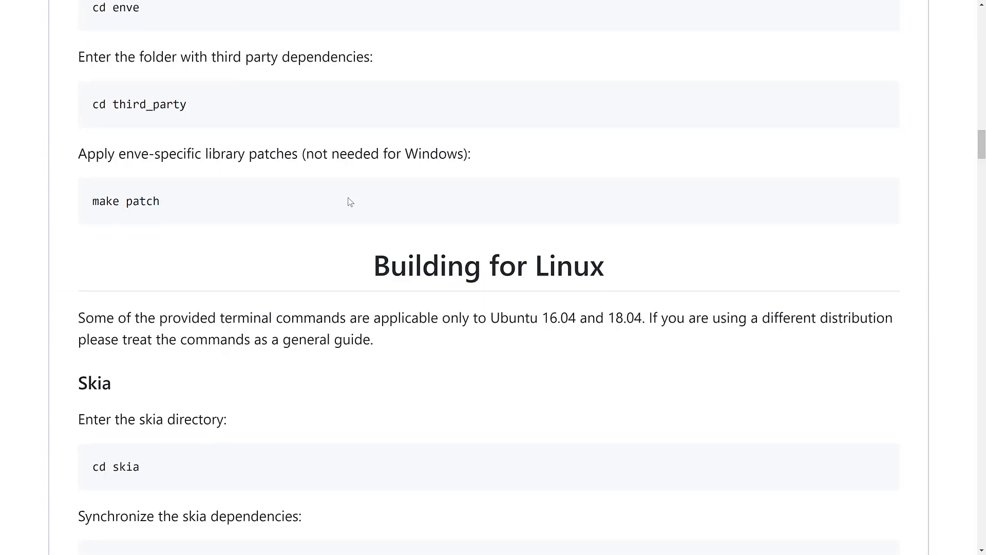
scroll(348, 202, up, 6)
scroll(354, 203, down, 10)
scroll(377, 206, down, 10)
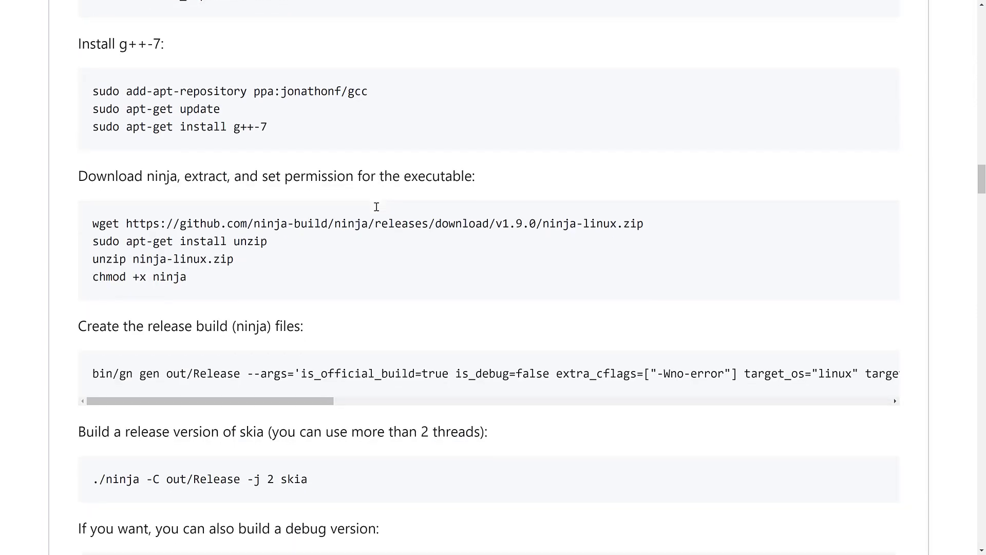
scroll(376, 207, down, 8)
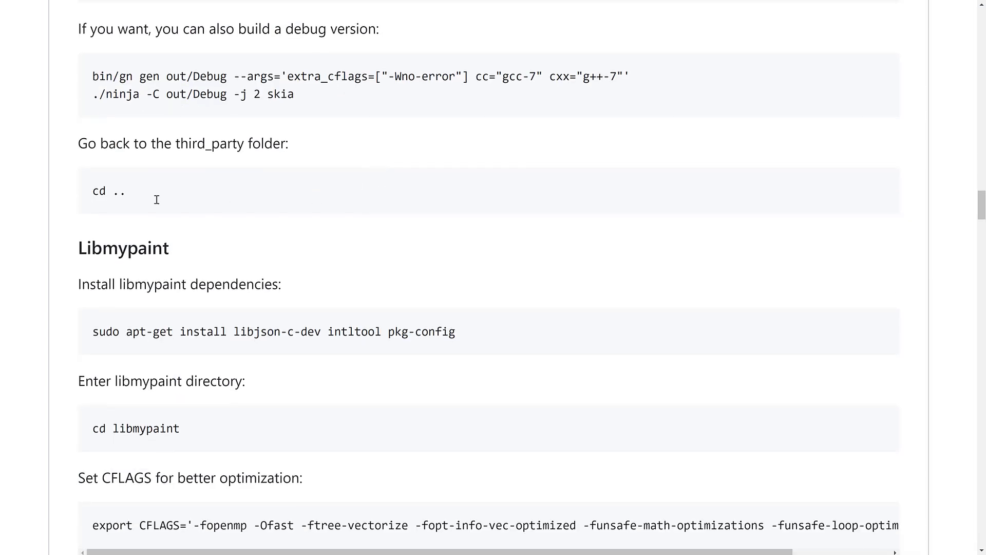
scroll(287, 197, down, 18)
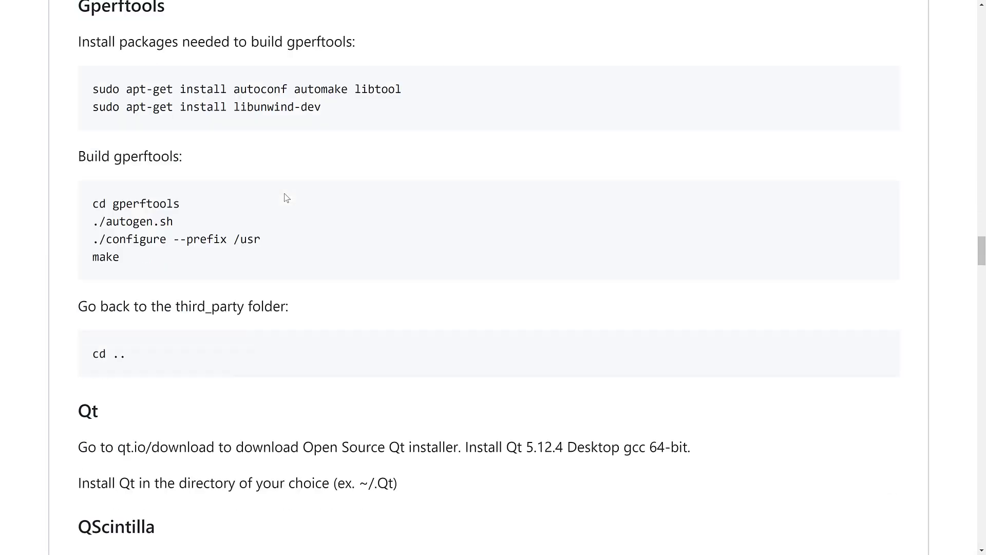
scroll(287, 195, down, 11)
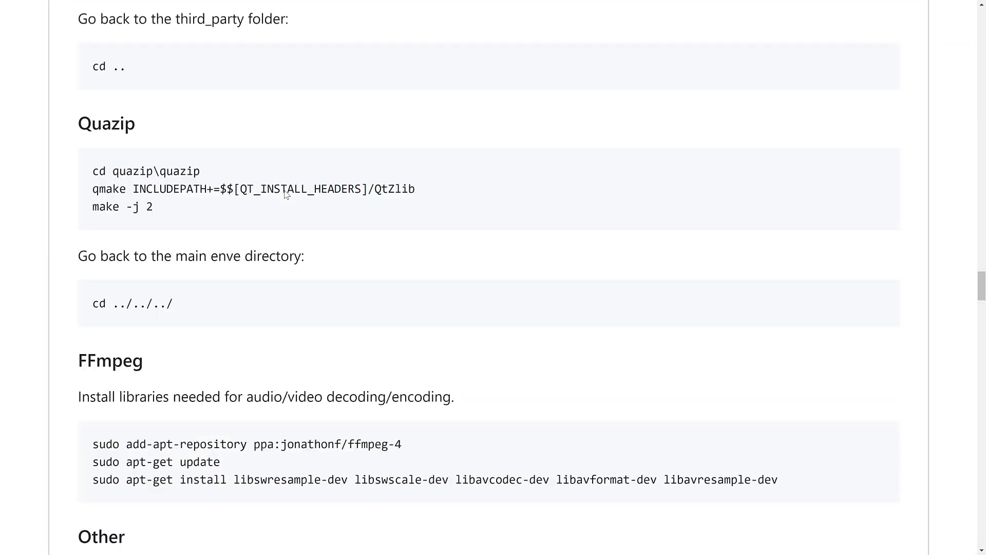
scroll(285, 194, down, 17)
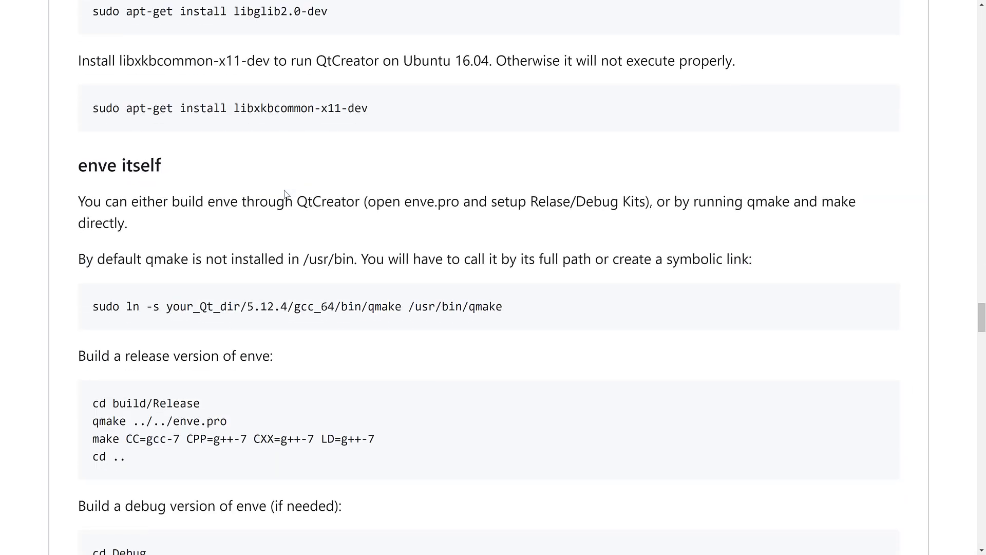
scroll(287, 195, down, 16)
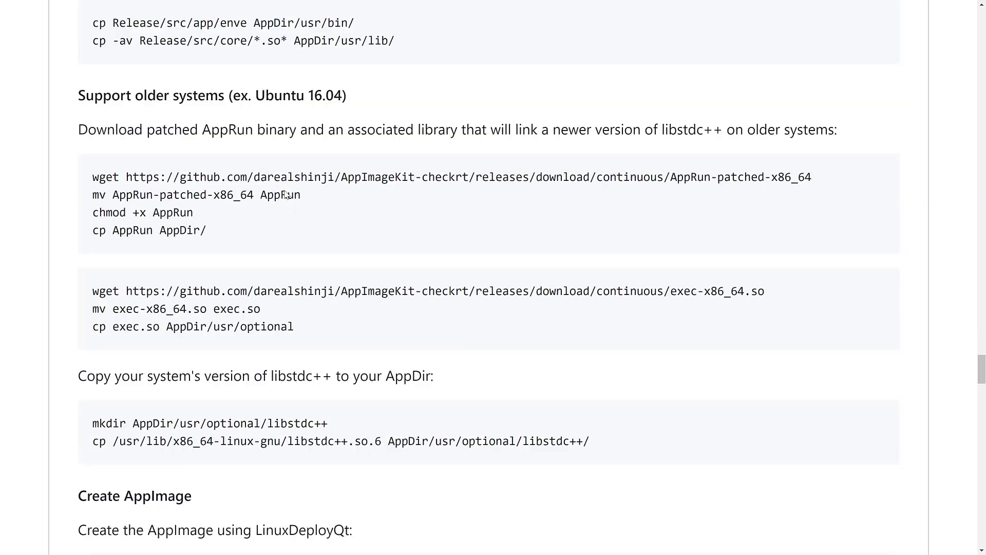
scroll(286, 194, down, 3)
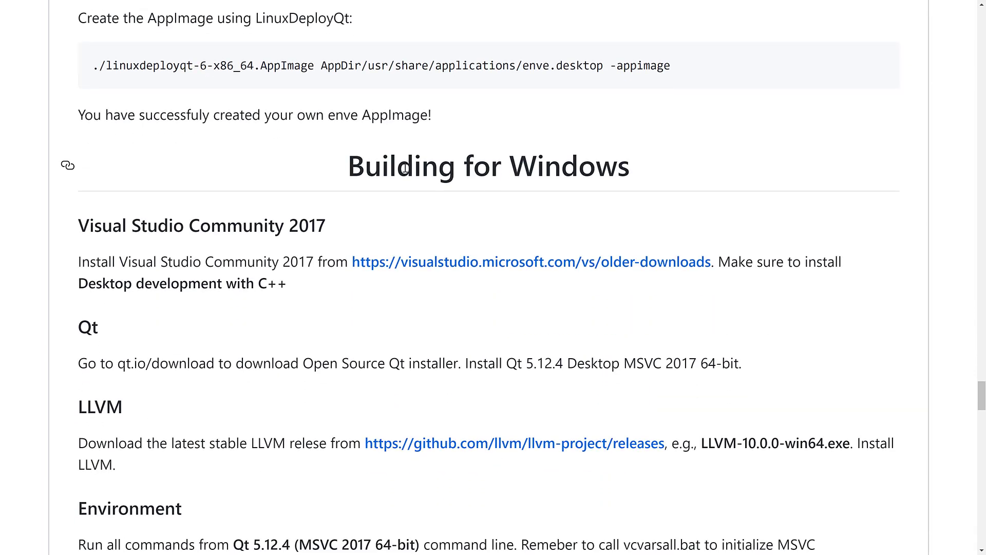
scroll(399, 179, down, 3)
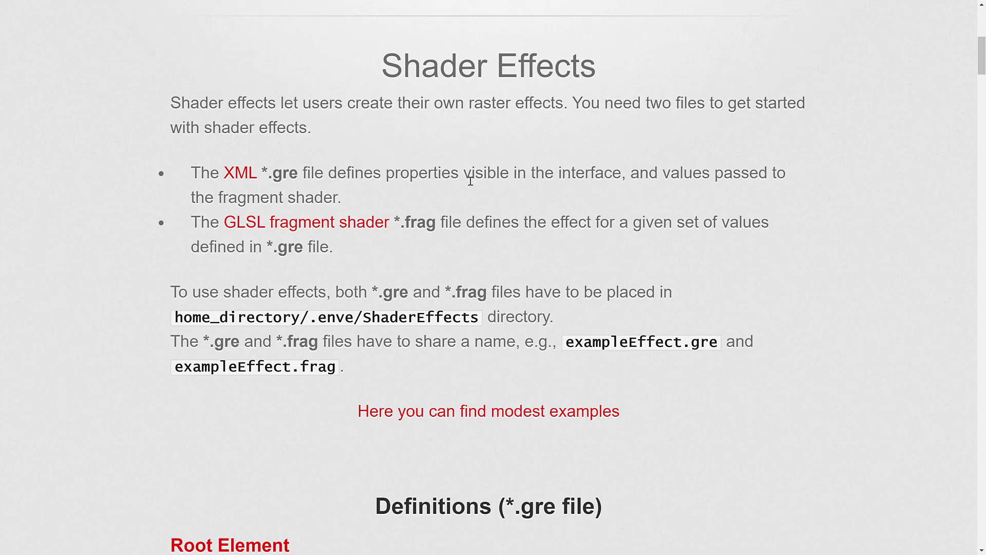
Step: Go to the enve website's Download page with the latest Linux and Windows release
scroll(470, 181, up, 8)
click(572, 333)
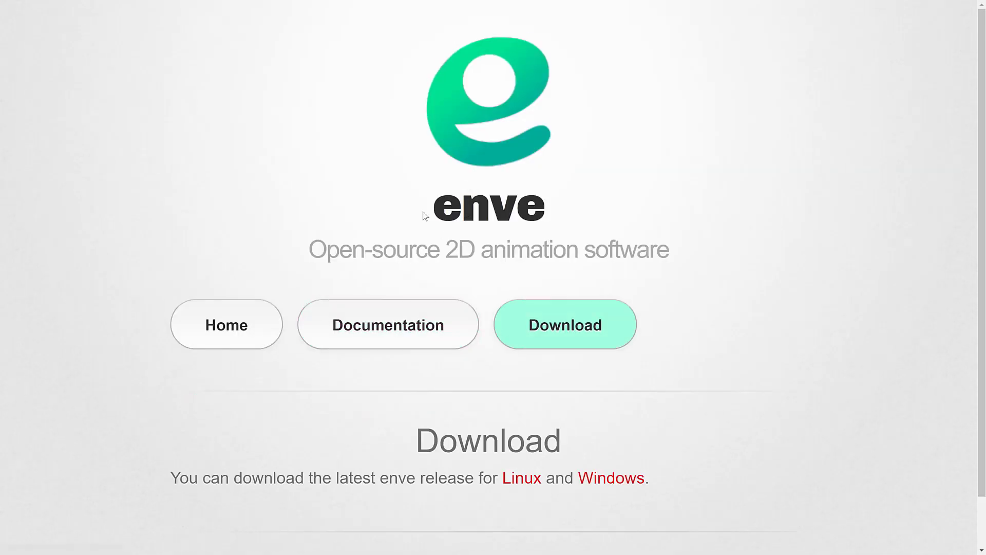
scroll(531, 336, down, 2)
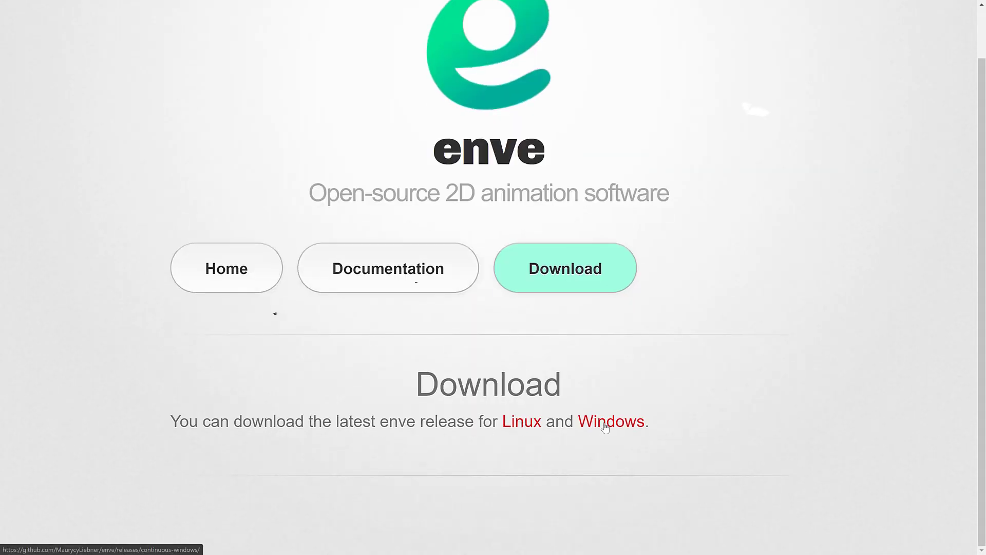